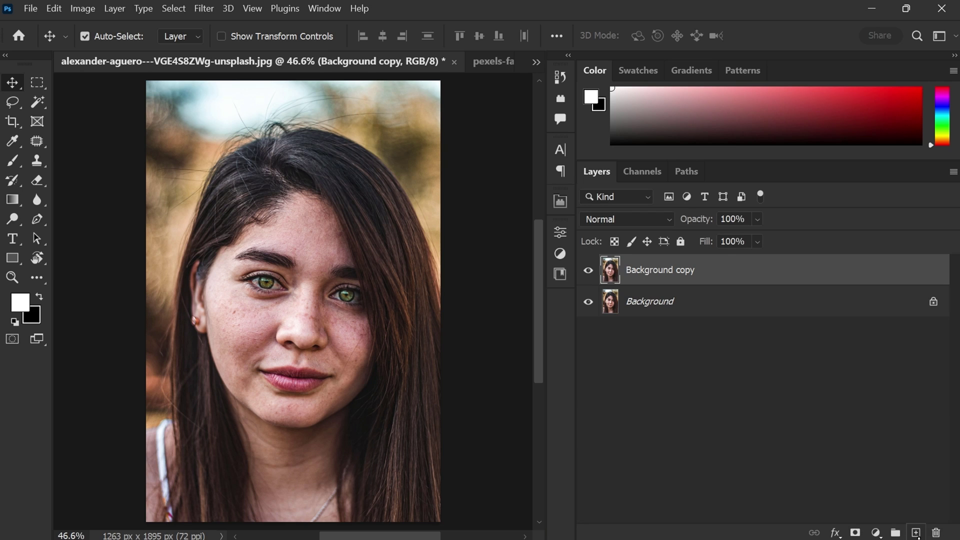
- Launch Retouch4me Heal on the portrait from the Filter menu
click(204, 9)
mouse_move(239, 334)
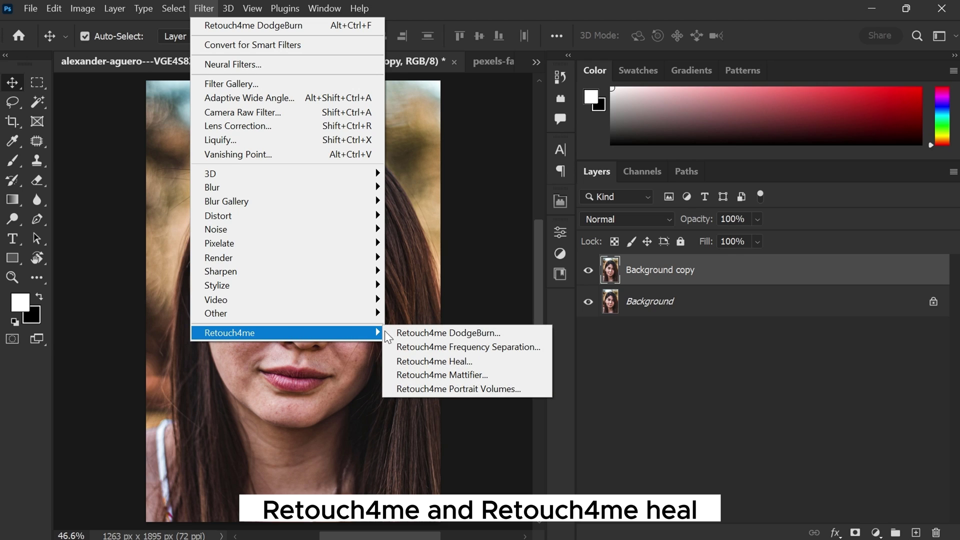
click(418, 360)
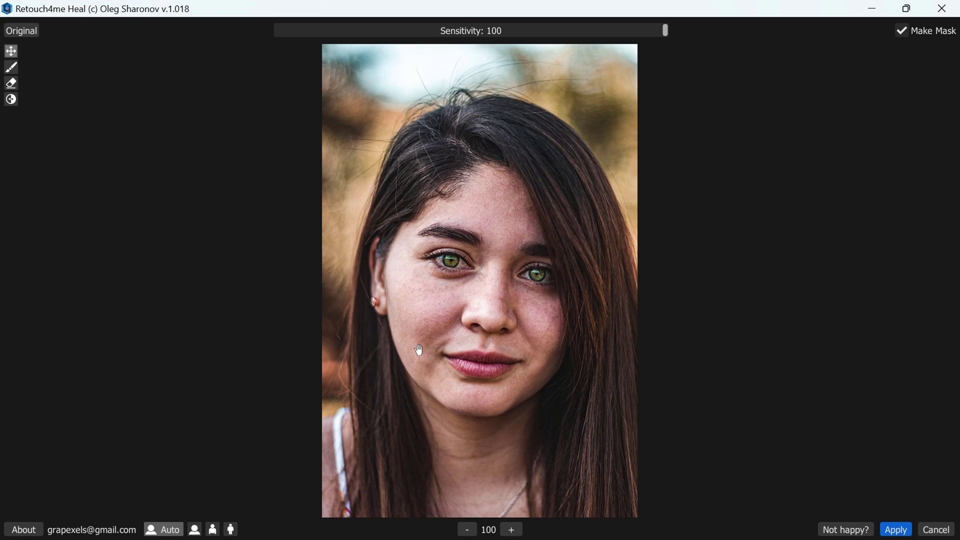
- Zoom into the face, compare with the original, and raise Sensitivity to 100 to view the mask
scroll(496, 301, up, 3)
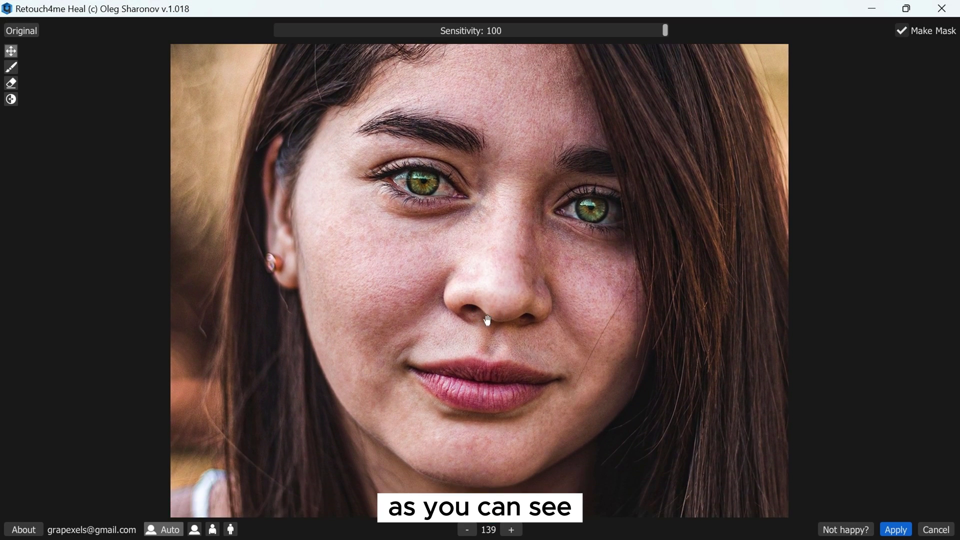
scroll(520, 285, up, 1)
drag(551, 251, 524, 275)
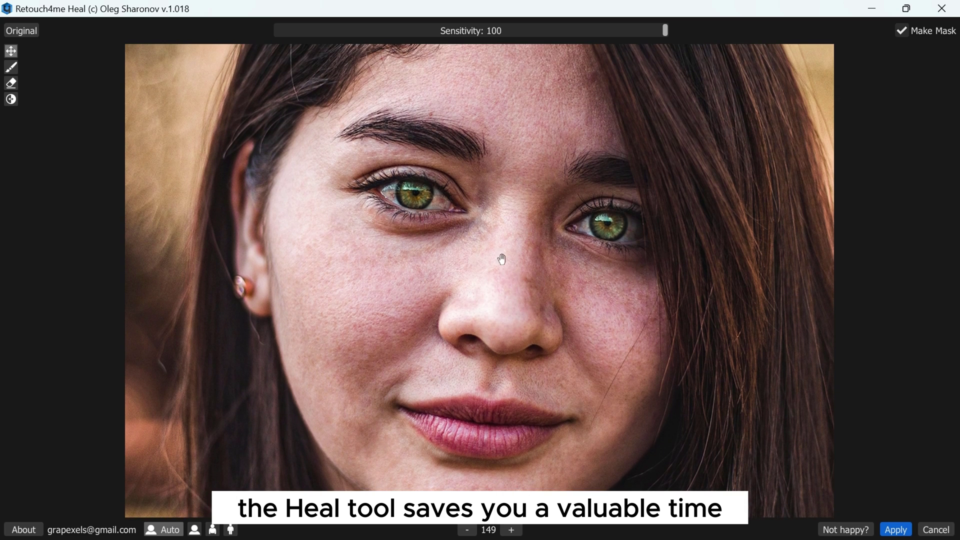
click(28, 34)
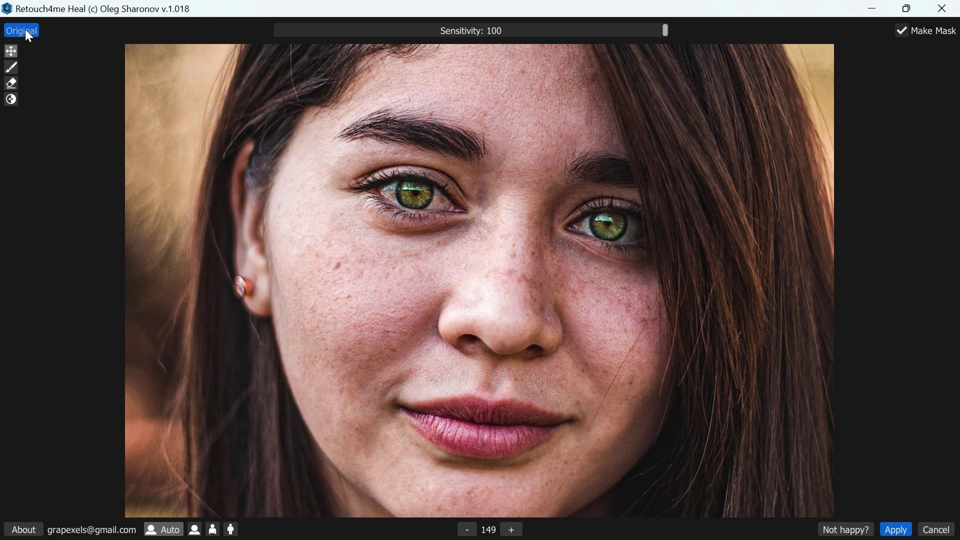
click(27, 34)
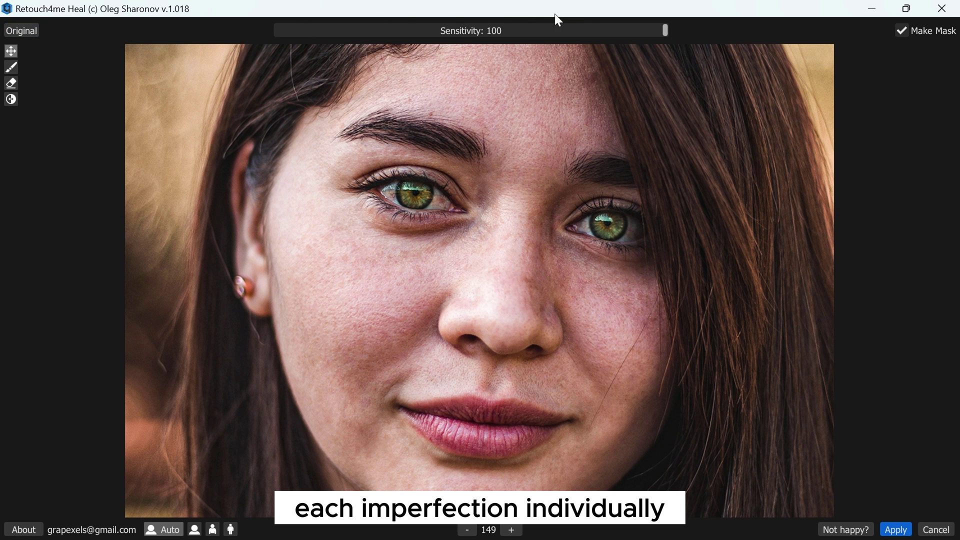
drag(667, 30, 789, 54)
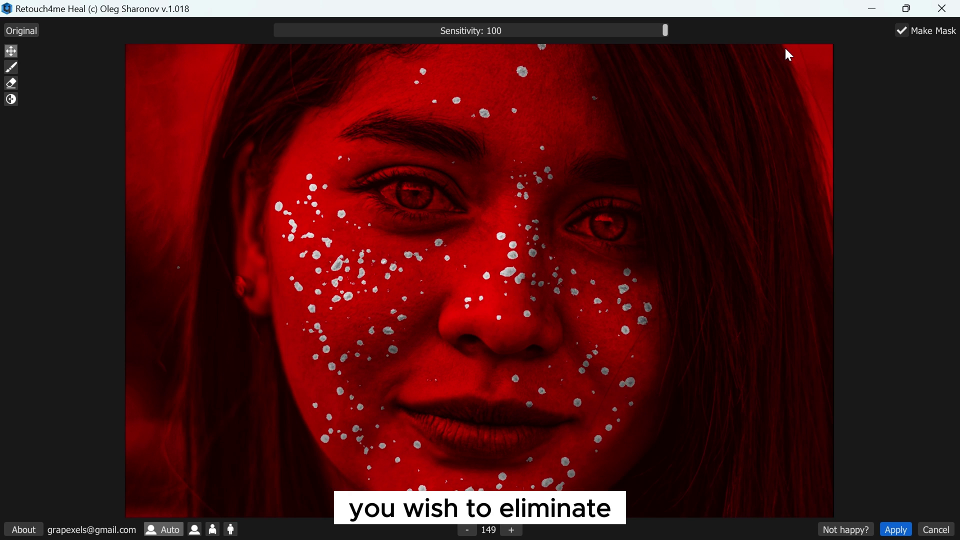
scroll(489, 199, down, 2)
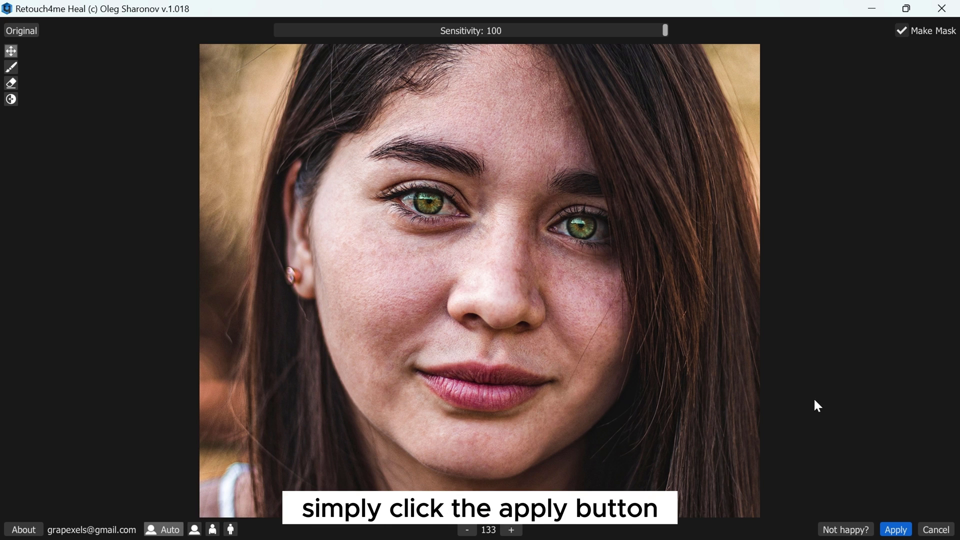
- Apply the healing and stamp all visible layers into a new merged Layer 1
click(892, 529)
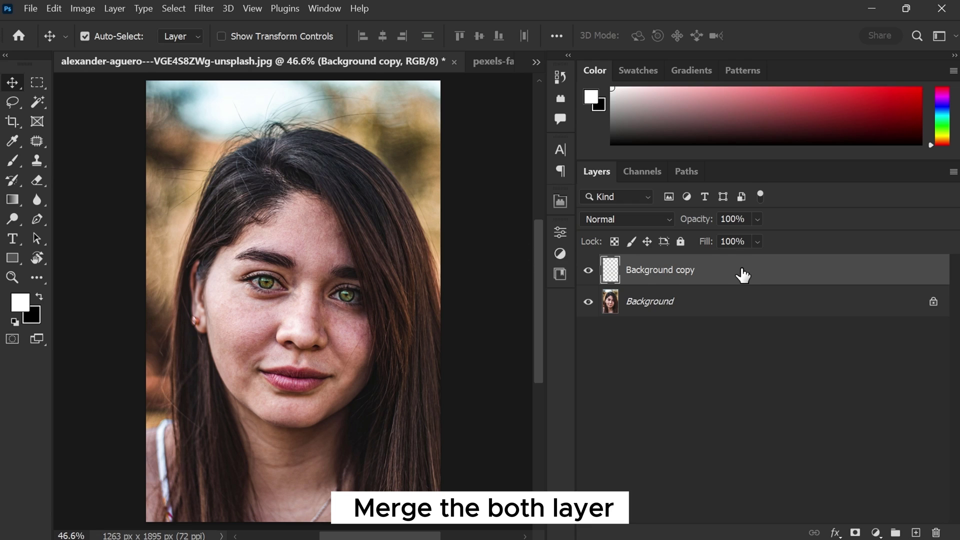
key(ctrl)
key(ctrl+alt+shift+e)
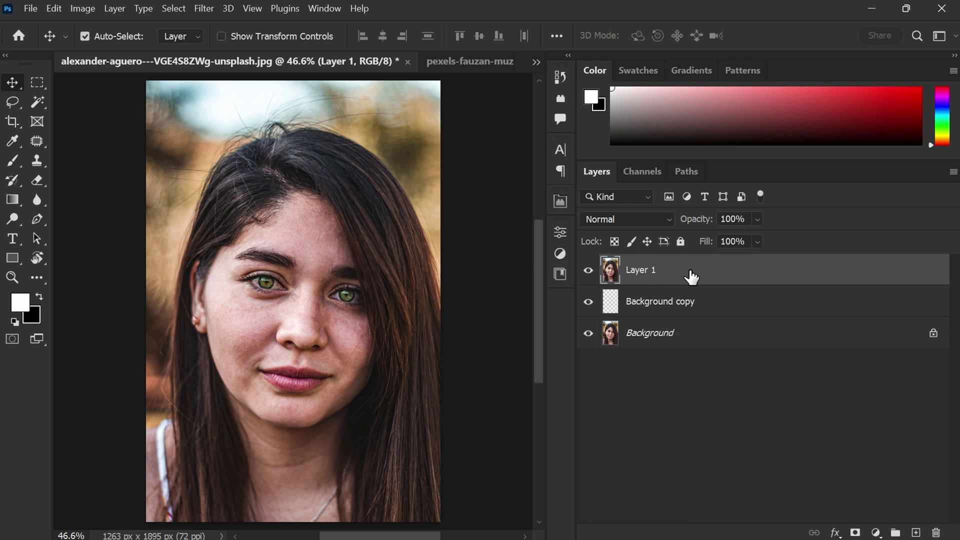
click(202, 9)
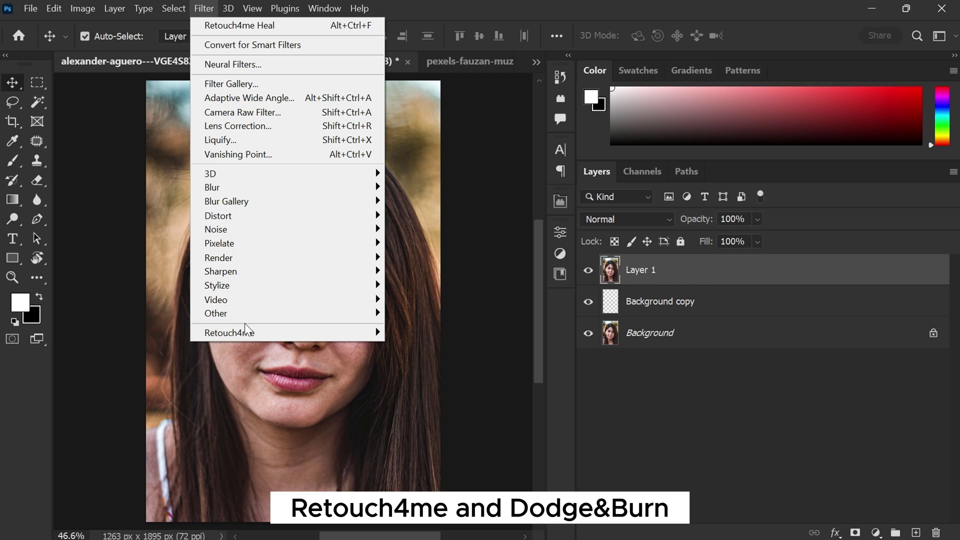
- Open Retouch4me Dodge Burn and preview its mask against the original
mouse_move(243, 337)
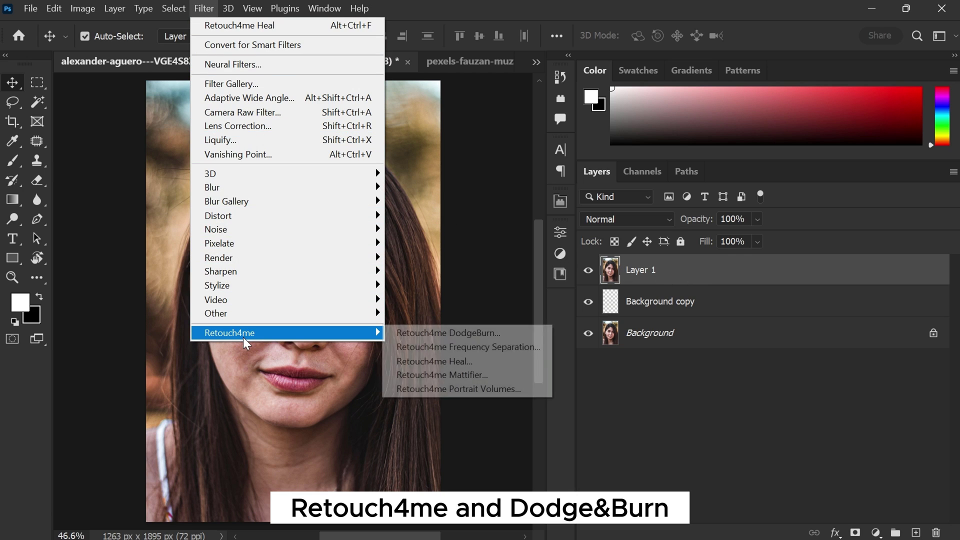
click(438, 333)
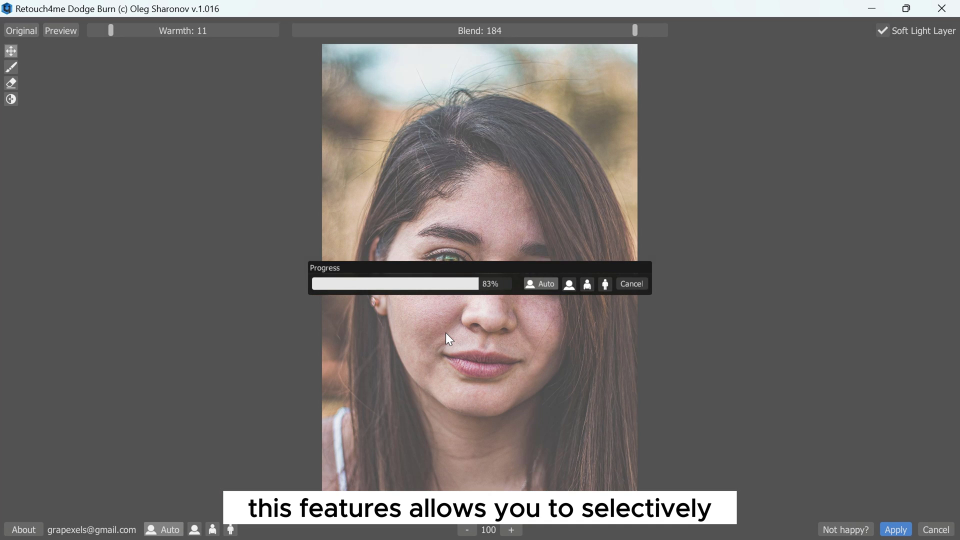
scroll(446, 333, up, 3)
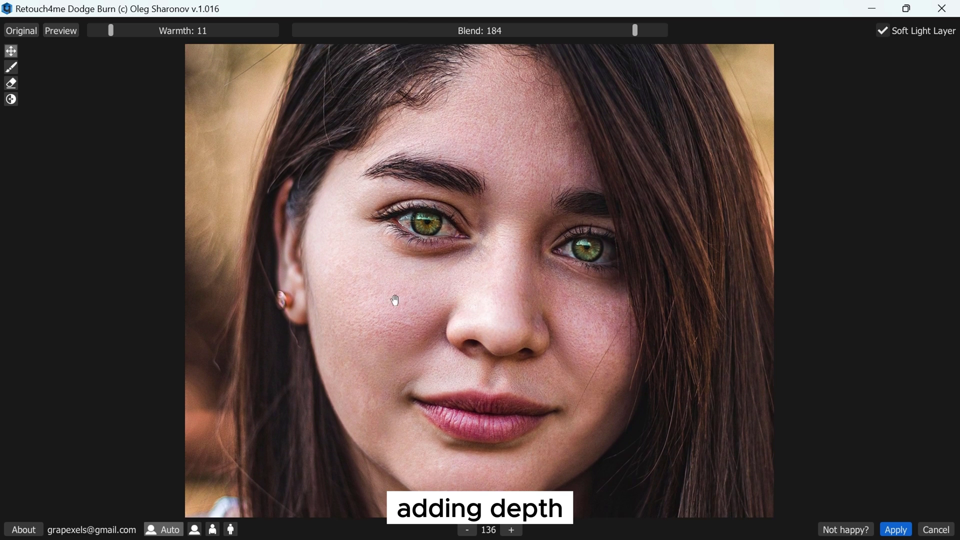
click(29, 32)
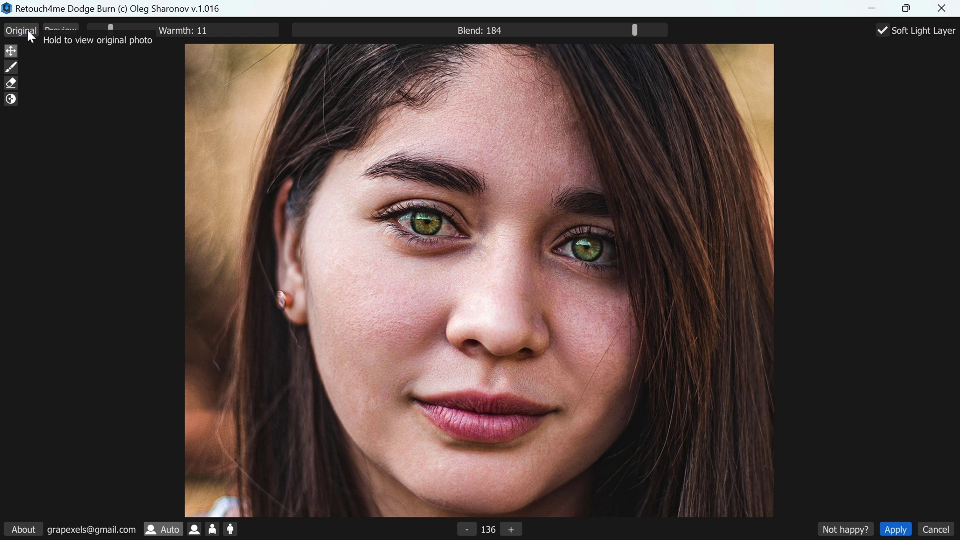
click(58, 31)
- Set Blend to 166 and Warmth to 7, enable Soft Light Layer, and apply
mouse_move(637, 31)
mouse_down()
mouse_move(246, 59)
mouse_move(468, 47)
mouse_move(771, 52)
mouse_move(418, 51)
mouse_move(601, 44)
mouse_up()
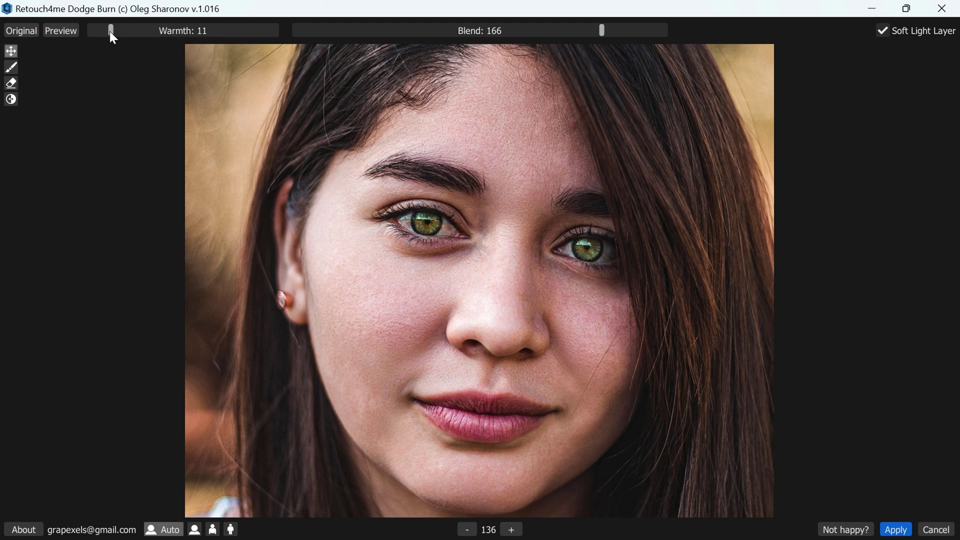
drag(111, 31, 50, 34)
click(884, 30)
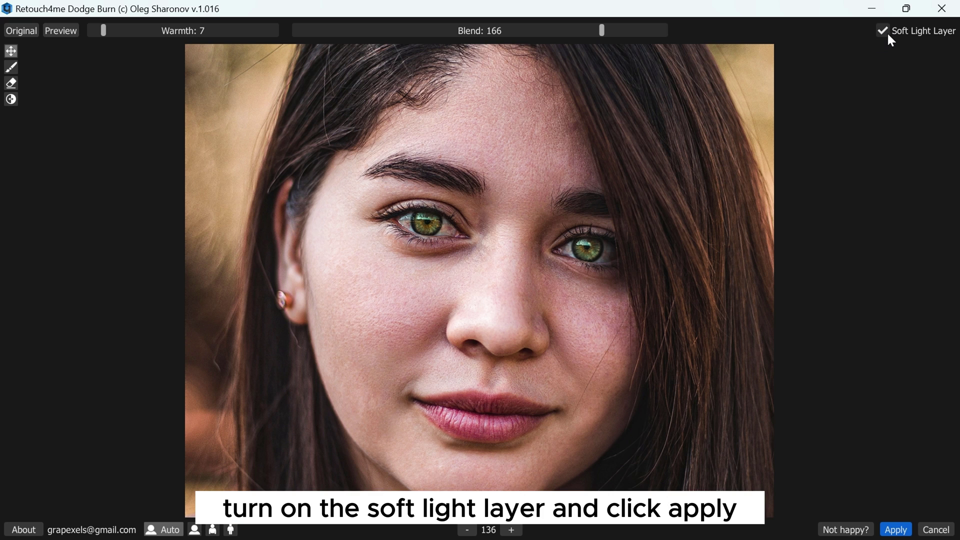
click(895, 530)
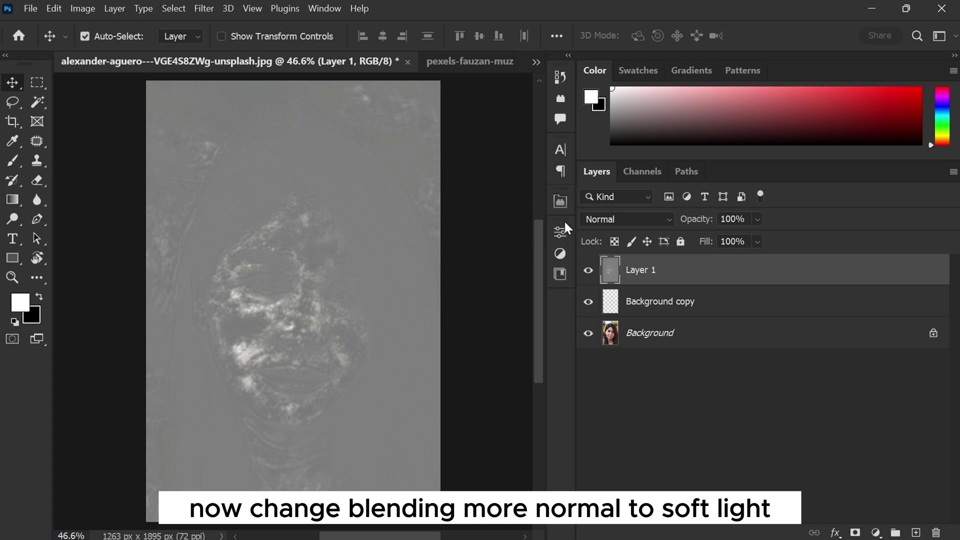
- Set Layer 1 to Soft Light and zoom in to compare it on and off
click(602, 217)
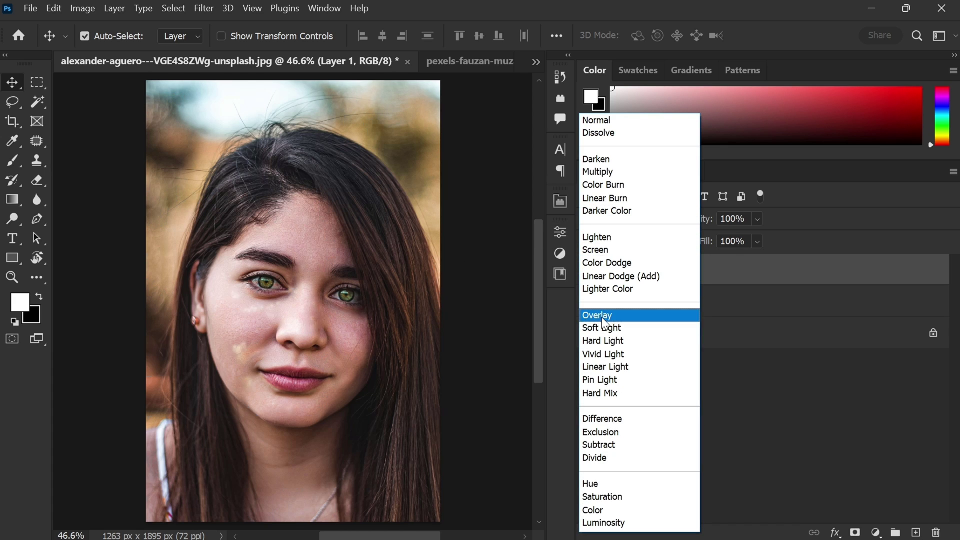
click(611, 327)
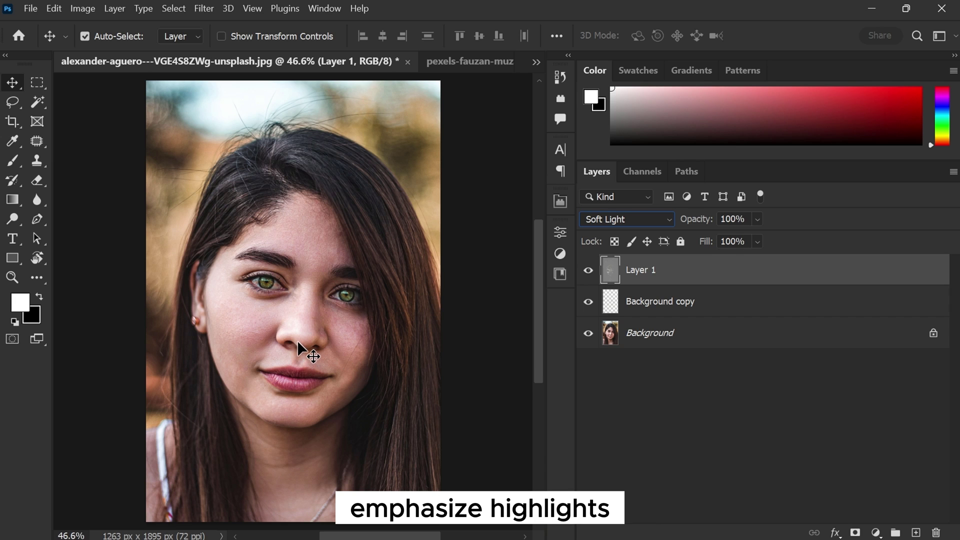
key(z)
drag(309, 340, 334, 298)
click(588, 272)
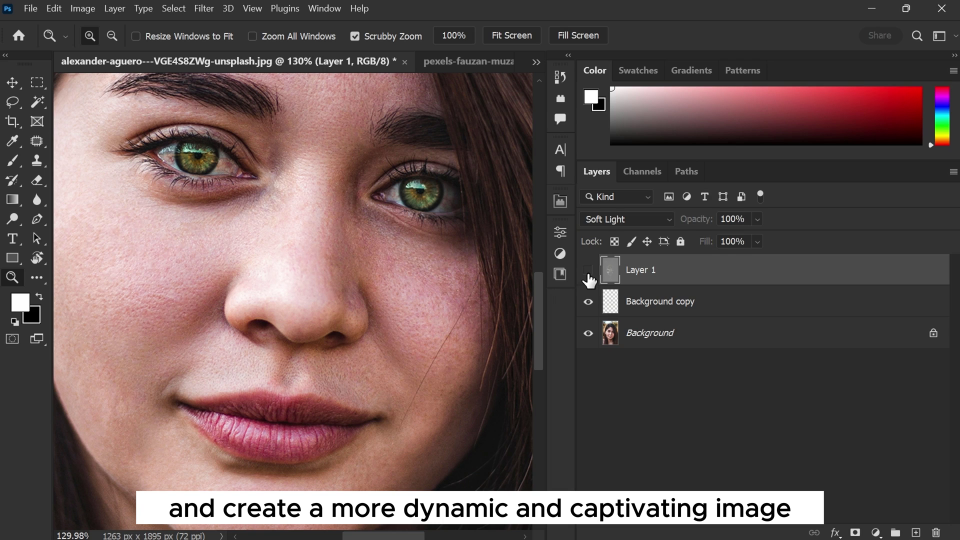
click(589, 271)
- Compare against the original by toggling both retouch layers, then fit the image on screen
alt+click(589, 334)
alt+click(589, 334)
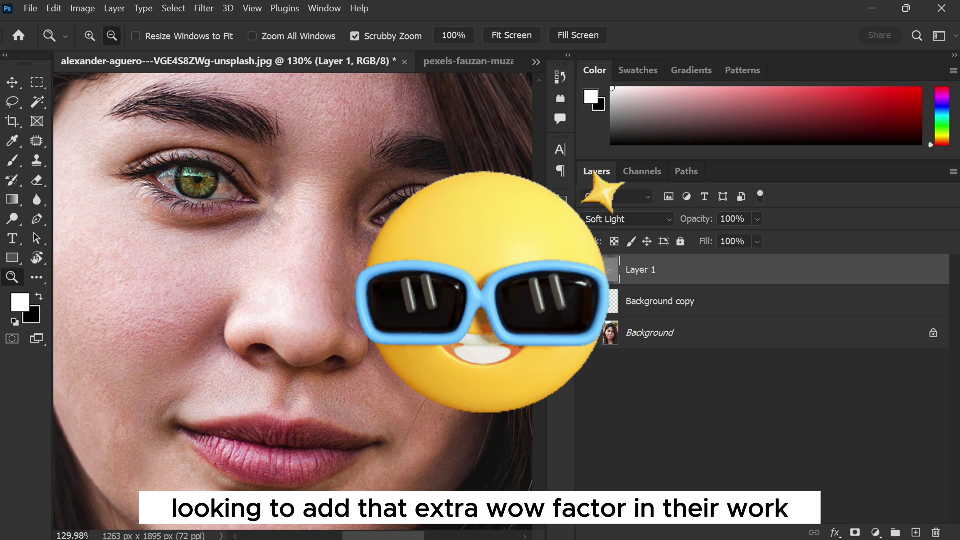
alt+click(420, 353)
key(ctrl+0)
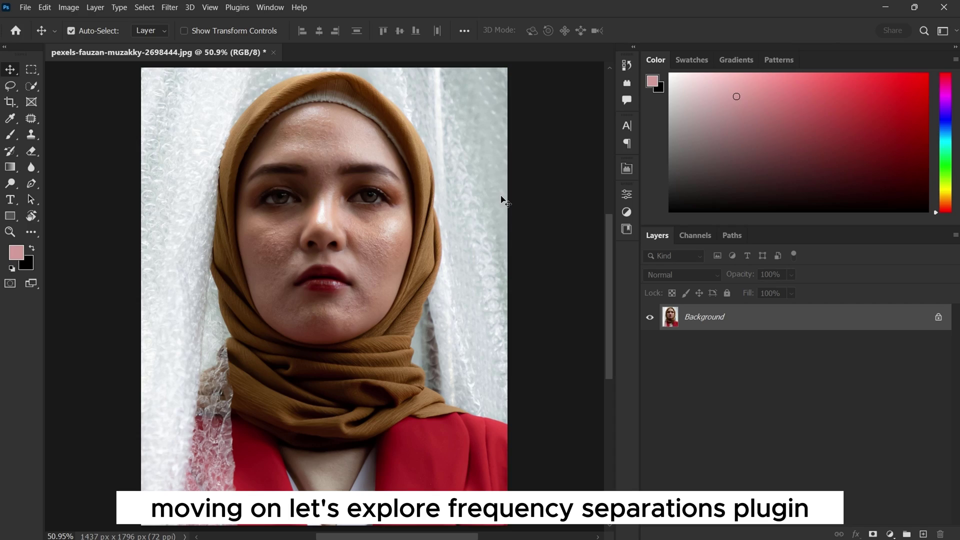
- Duplicate the headscarf portrait's Background layer into a Background copy on top
key(ctrl)
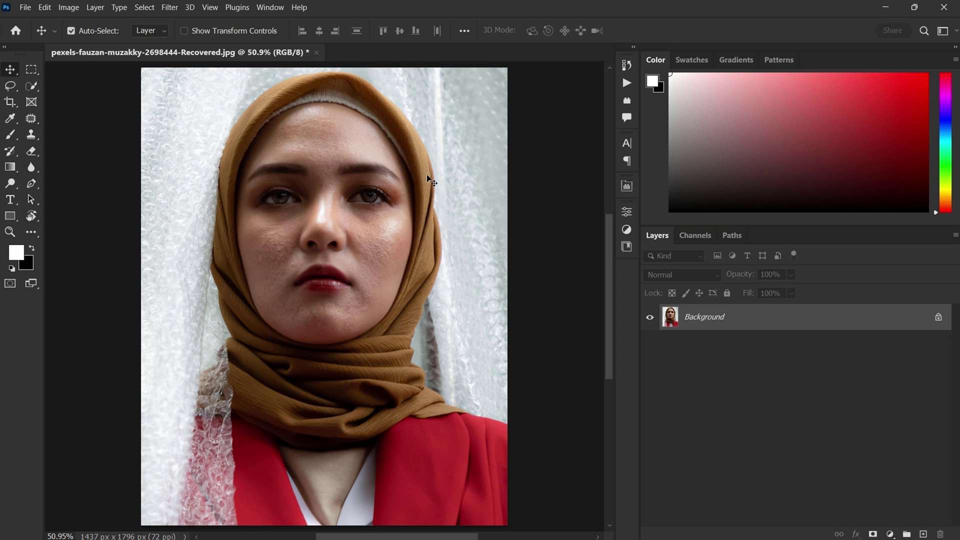
drag(748, 319, 923, 535)
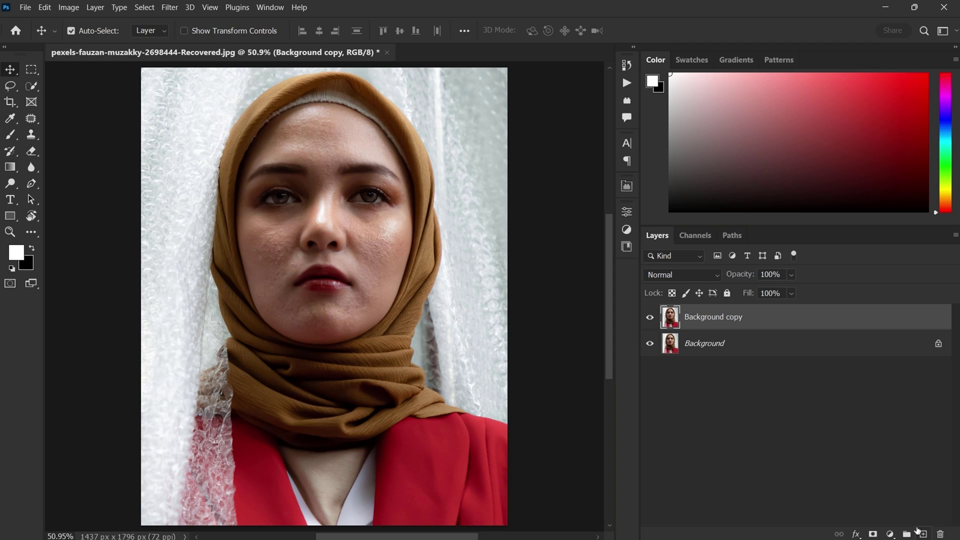
- Launch Retouch4me Frequency Separation from the Filter menu
click(169, 7)
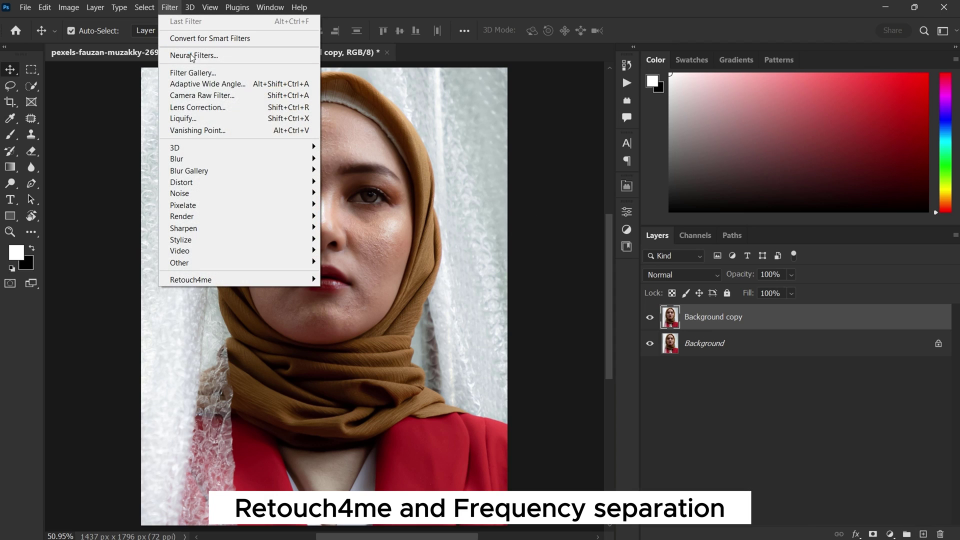
mouse_move(218, 280)
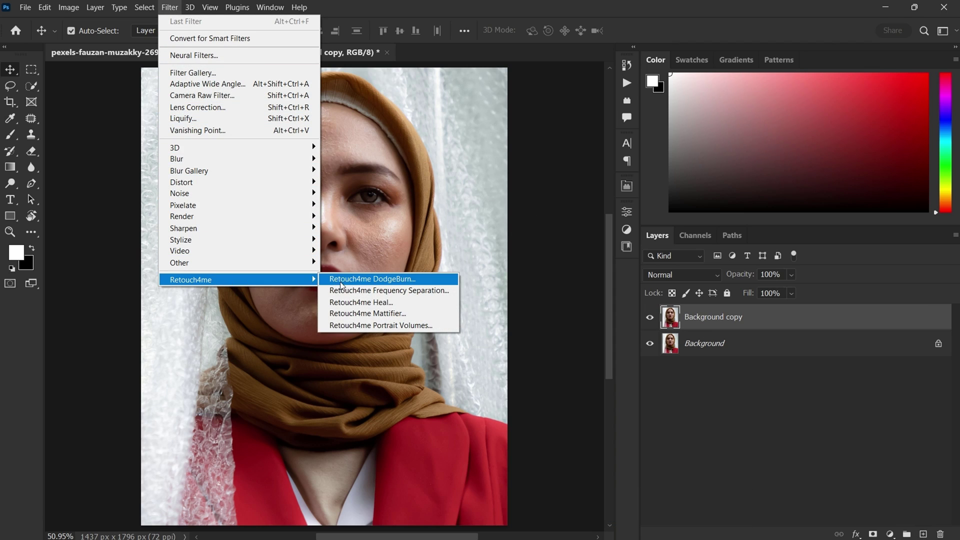
click(376, 291)
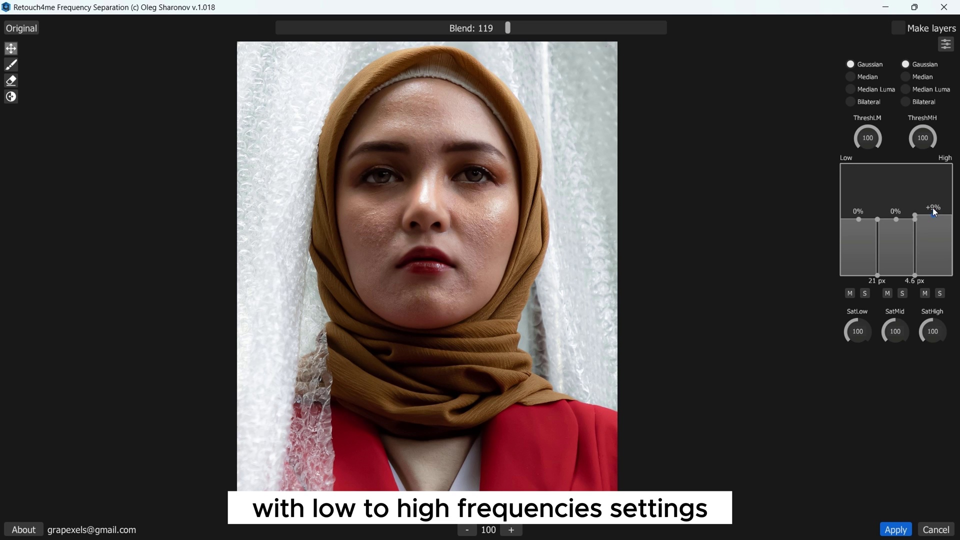
- Set Mid to -69%, High to -27% and Blend 100, then apply as separate layers
drag(934, 219, 934, 229)
drag(896, 219, 896, 264)
mouse_move(931, 230)
mouse_down()
mouse_move(932, 217)
mouse_move(932, 234)
mouse_up()
scroll(561, 211, up, 2)
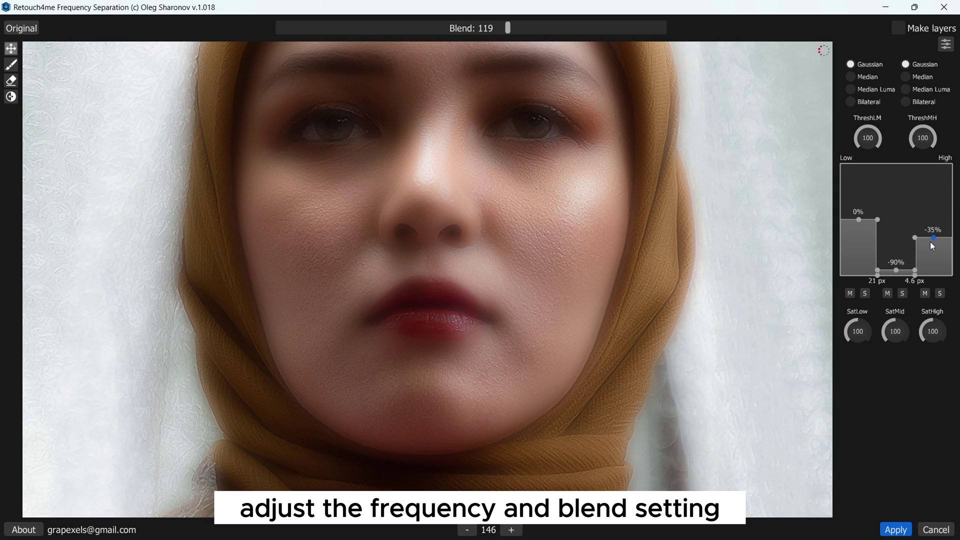
drag(507, 28, 472, 50)
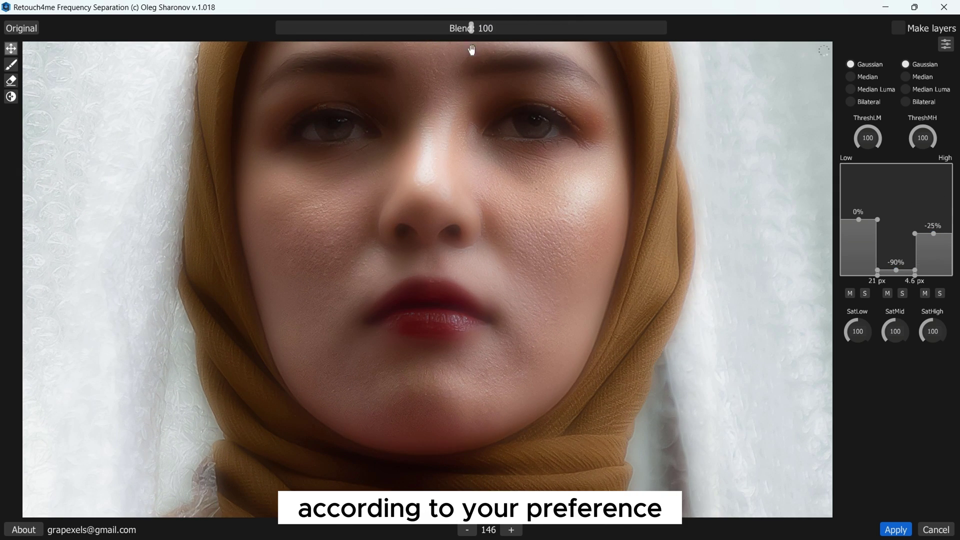
drag(934, 234, 935, 214)
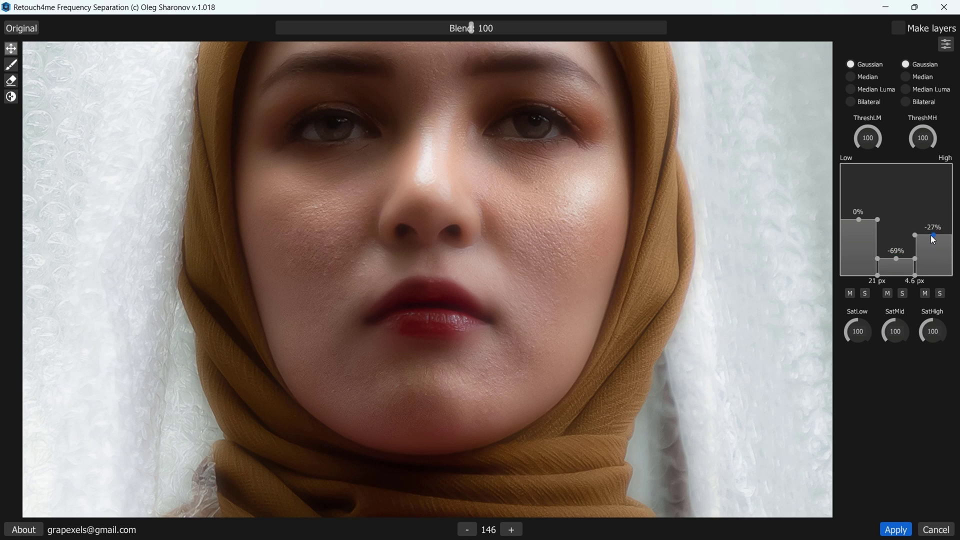
scroll(488, 219, down, 2)
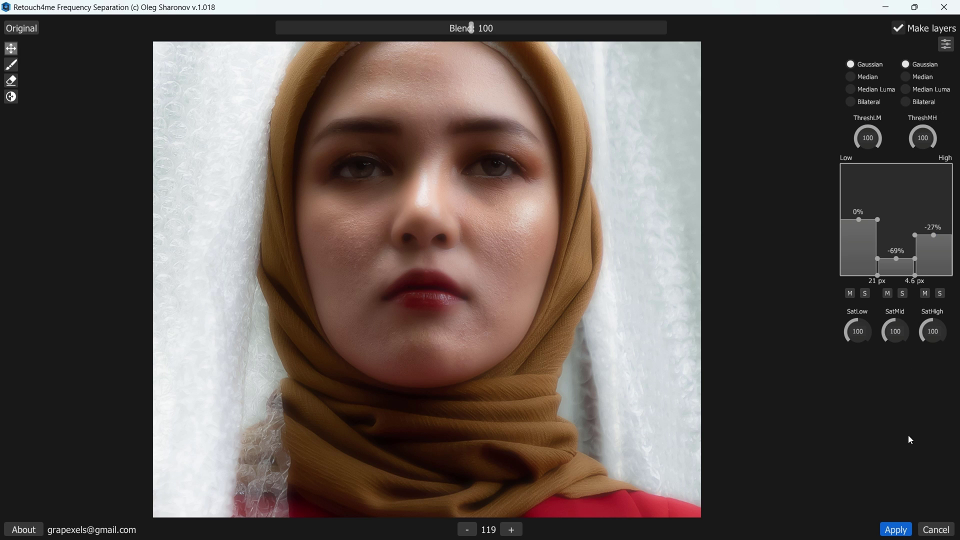
click(896, 530)
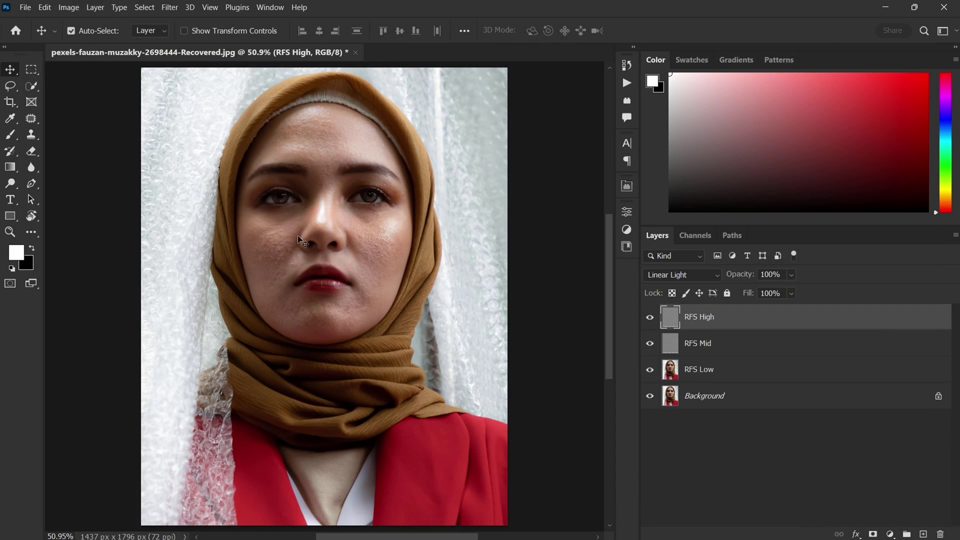
- Zoom into the face and give the RFS Mid layer a white layer mask
scroll(298, 248, up, 5)
drag(394, 163, 378, 220)
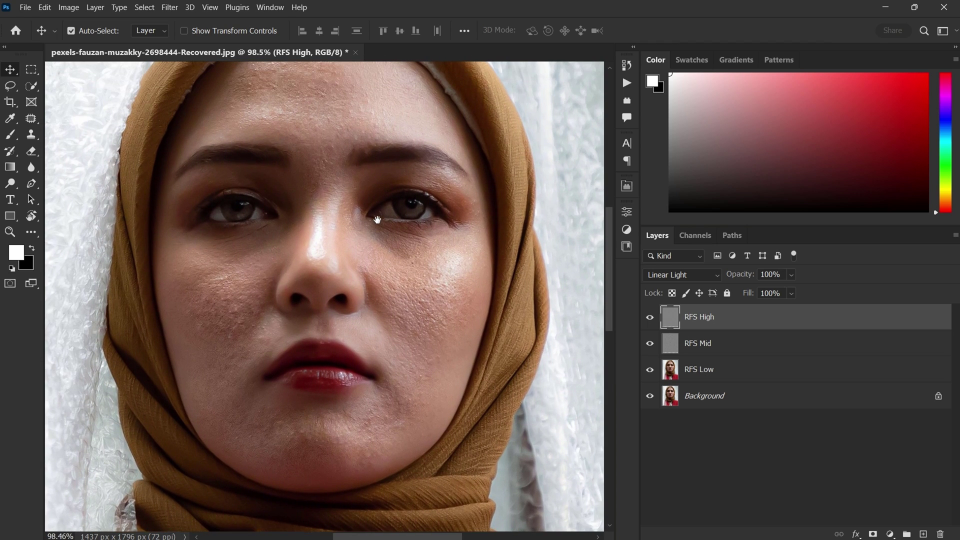
click(705, 348)
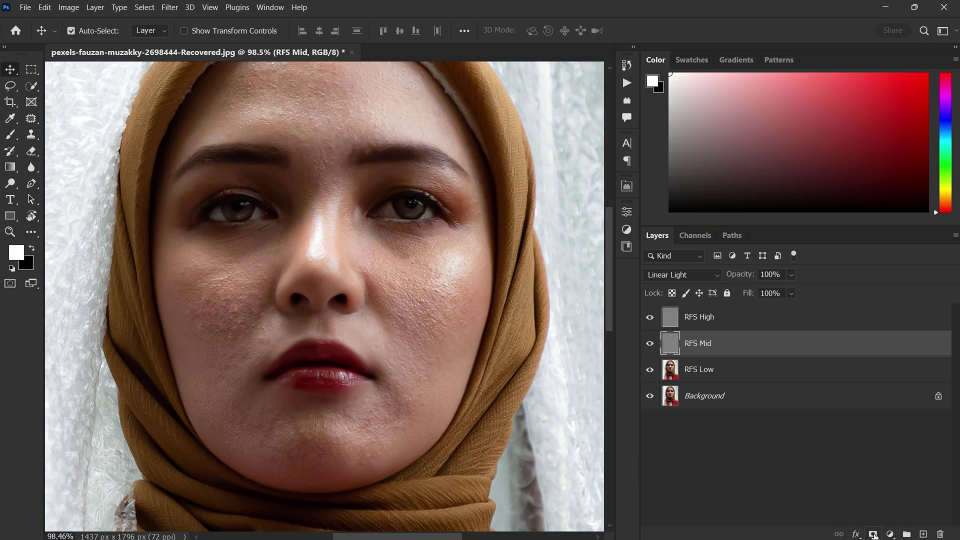
click(873, 534)
drag(10, 134, 68, 138)
- Paint black on the RFS Mid mask over the cheek and forehead at 100% flow, 80 px brush
key(shift+0)
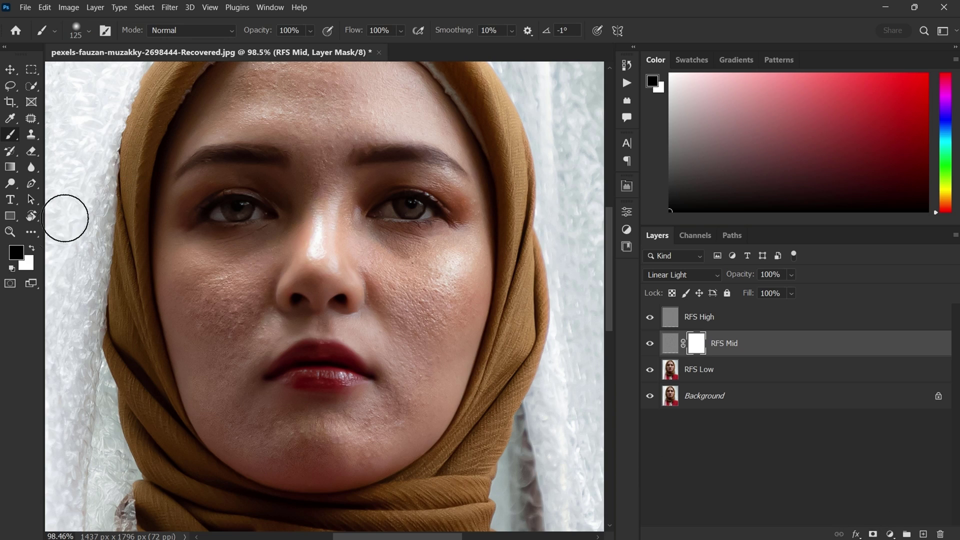
mouse_move(395, 287)
mouse_down()
mouse_move(418, 319)
mouse_move(410, 294)
mouse_move(431, 296)
mouse_move(414, 279)
mouse_move(404, 295)
mouse_move(443, 321)
mouse_move(367, 439)
mouse_move(321, 439)
mouse_move(233, 411)
mouse_move(228, 326)
mouse_move(244, 273)
mouse_move(217, 341)
mouse_move(265, 378)
mouse_up()
scroll(394, 290, up, 1)
scroll(382, 216, up, 4)
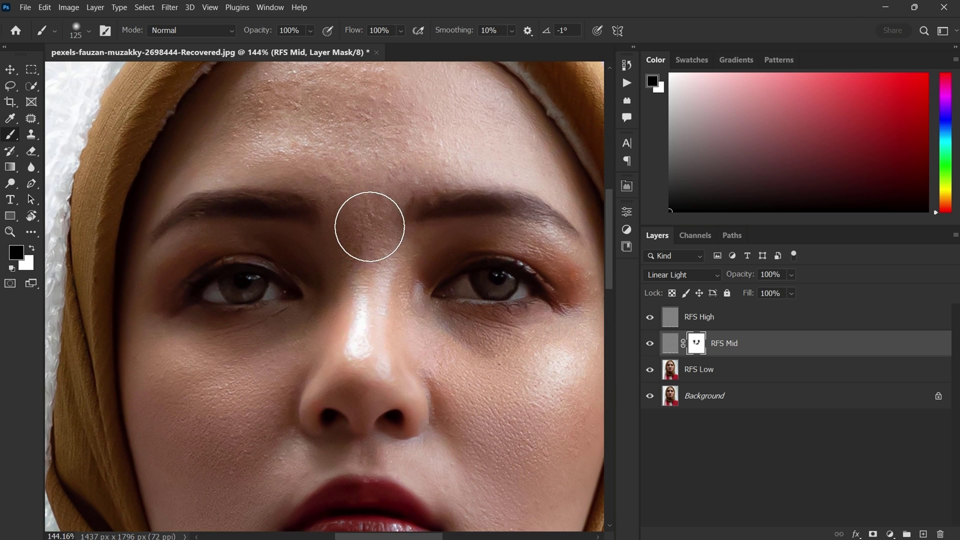
mouse_move(464, 224)
mouse_down()
mouse_move(360, 179)
mouse_move(433, 220)
mouse_up()
key(bracketleft)
key(bracketleft)
key(bracketleft)
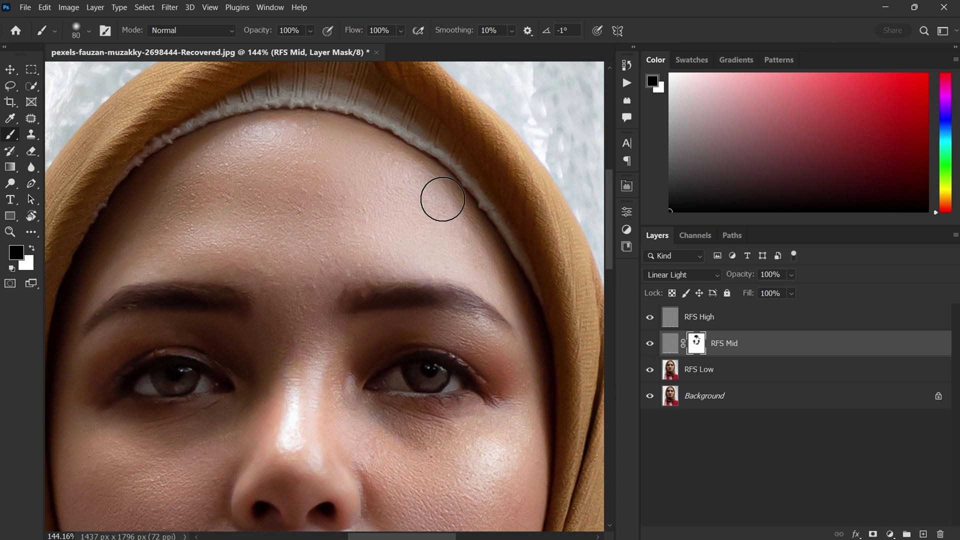
scroll(349, 262, down, 2)
scroll(404, 240, up, 1)
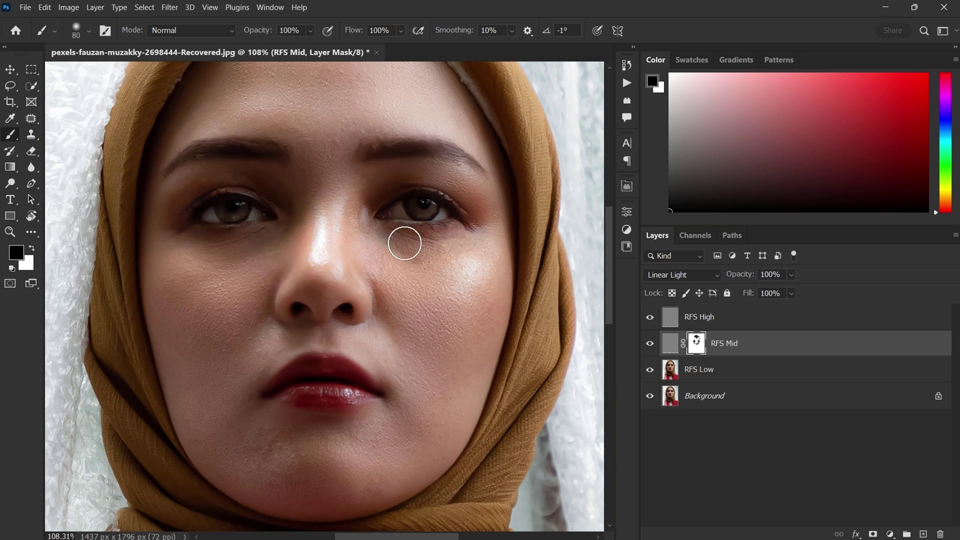
scroll(337, 482, down, 3)
scroll(358, 220, up, 3)
scroll(212, 252, down, 2)
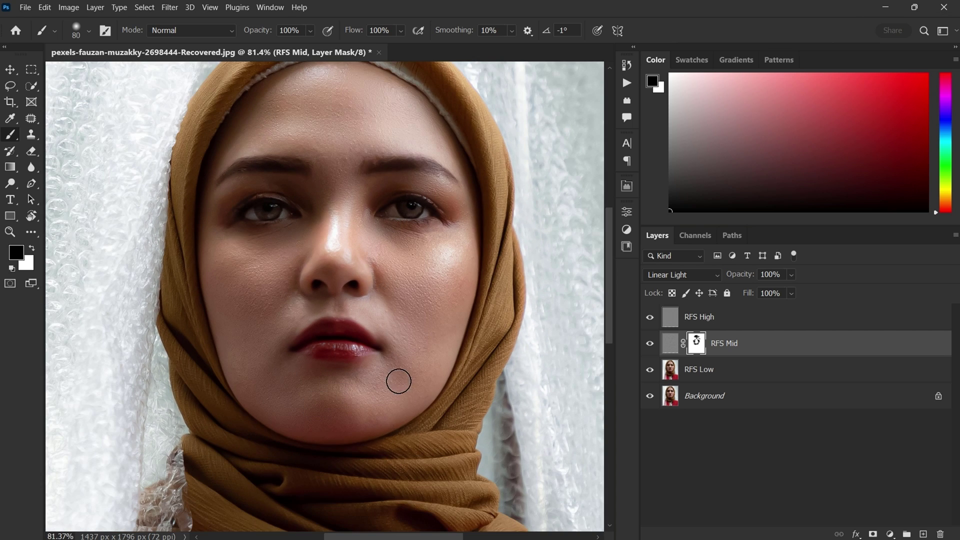
drag(397, 379, 386, 380)
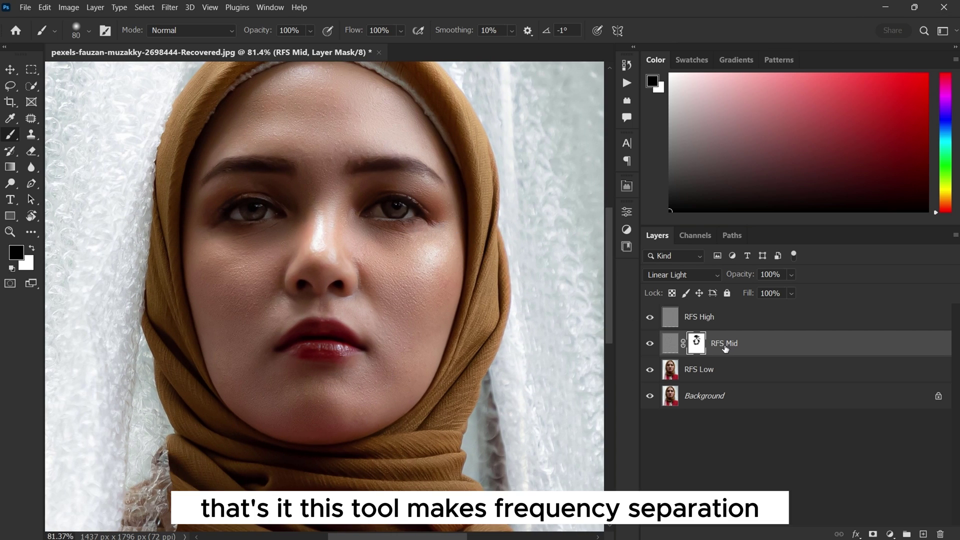
- Toggle the retouched layers to compare with the original, then switch to Move and fit the image
alt+click(650, 396)
alt+click(651, 395)
alt+click(651, 395)
alt+click(651, 395)
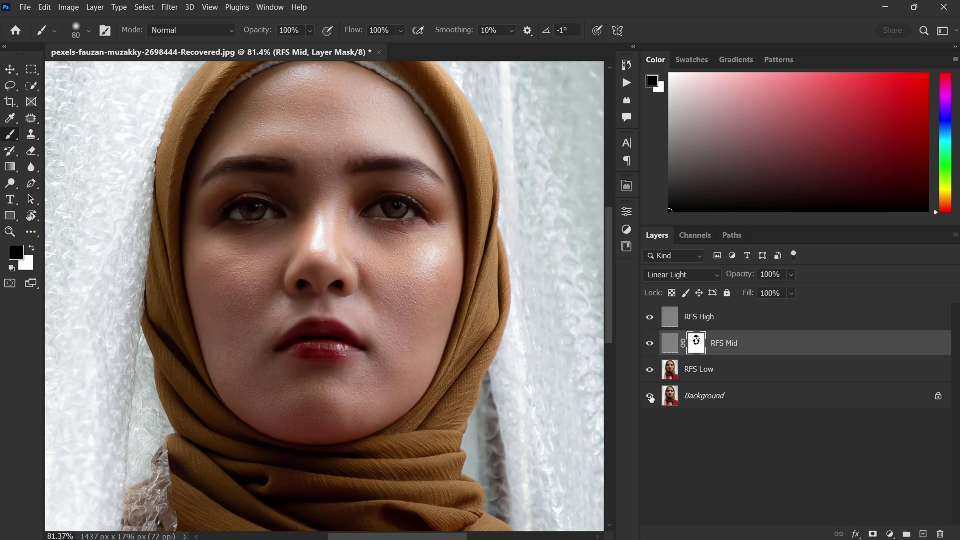
key(v)
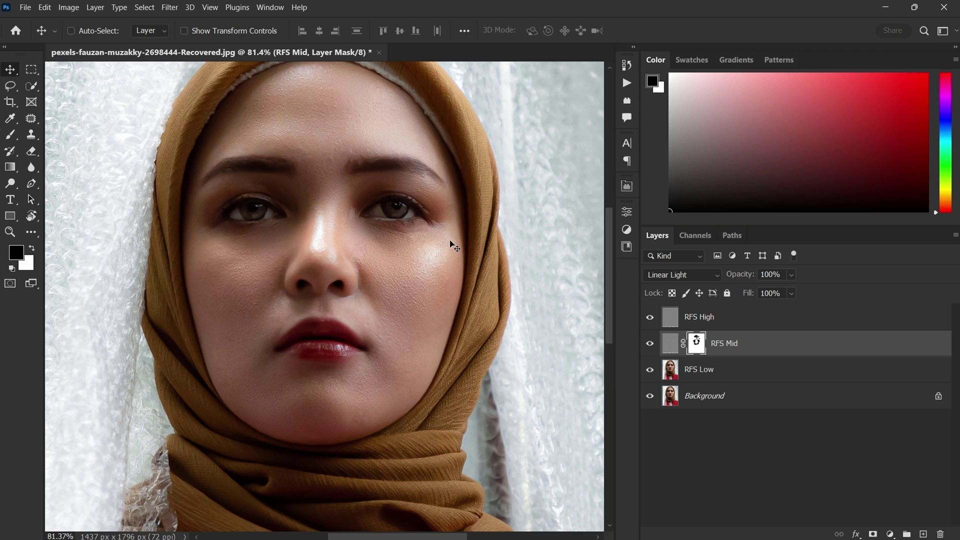
key(ctrl+0)
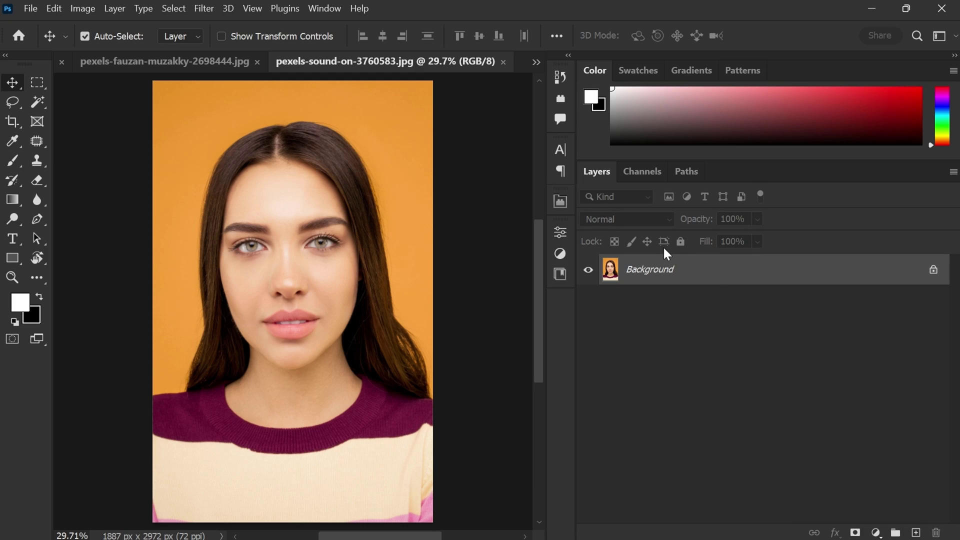
- Duplicate the orange-background portrait's Background layer and bring up the Retouch4me filter list
drag(713, 272, 918, 533)
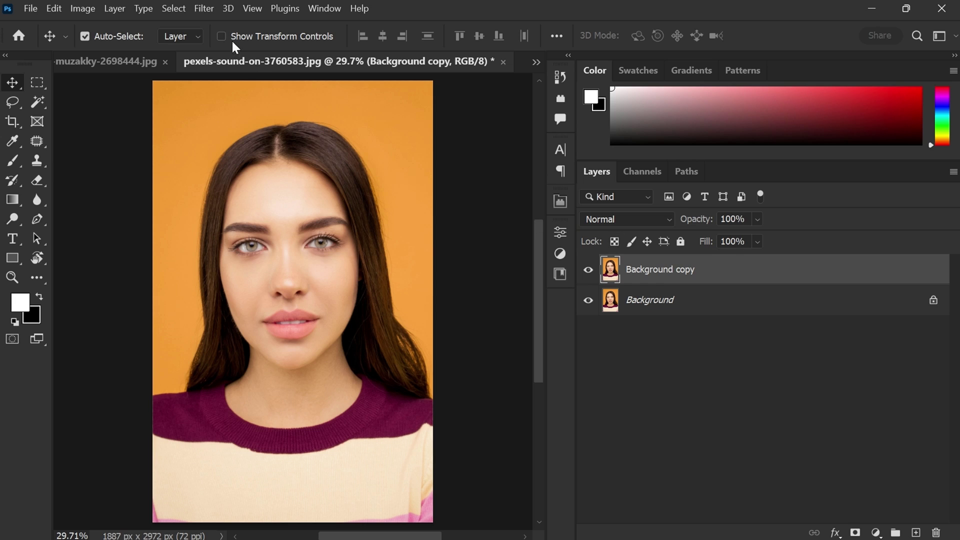
click(206, 7)
mouse_move(246, 334)
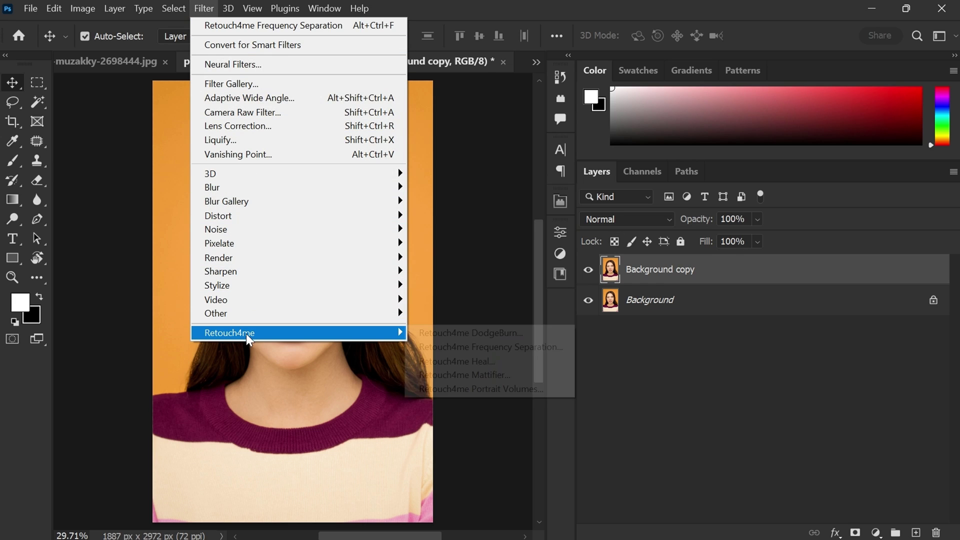
- Launch Retouch4me Portrait Volumes and compare the zoomed preview with the original
click(458, 388)
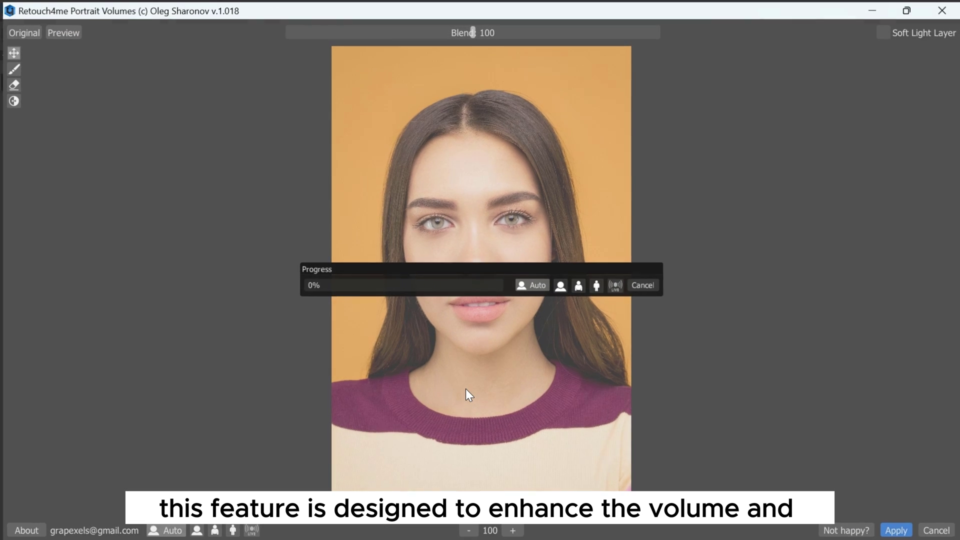
scroll(480, 250, up, 3)
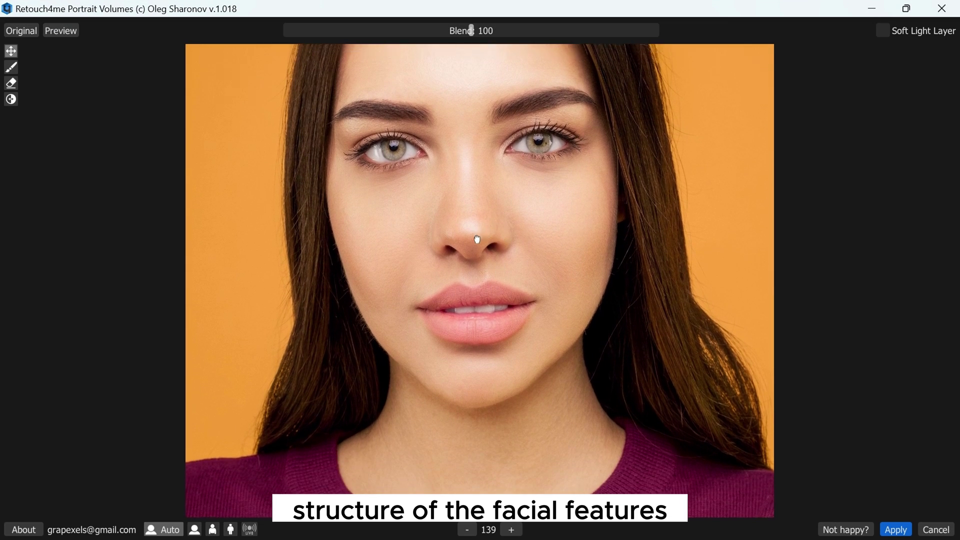
drag(477, 239, 475, 265)
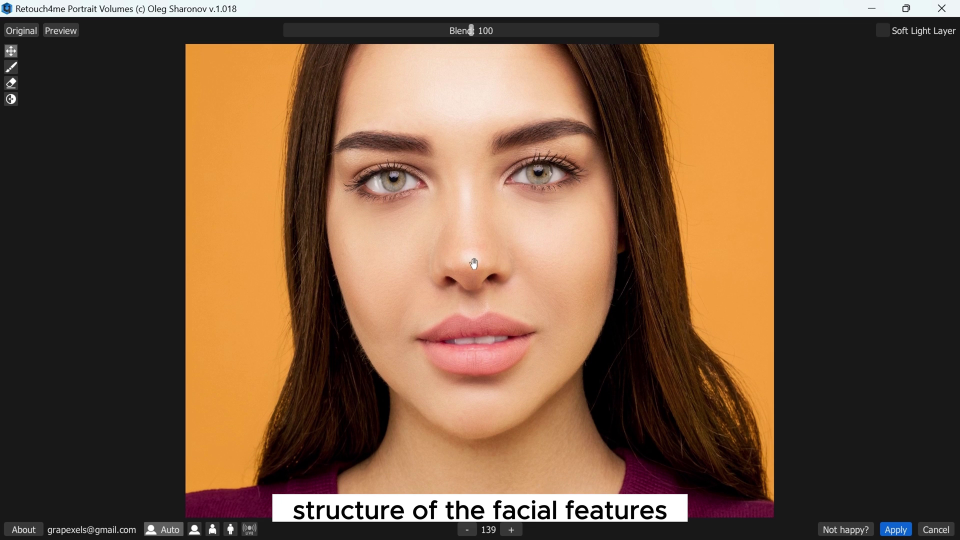
click(17, 31)
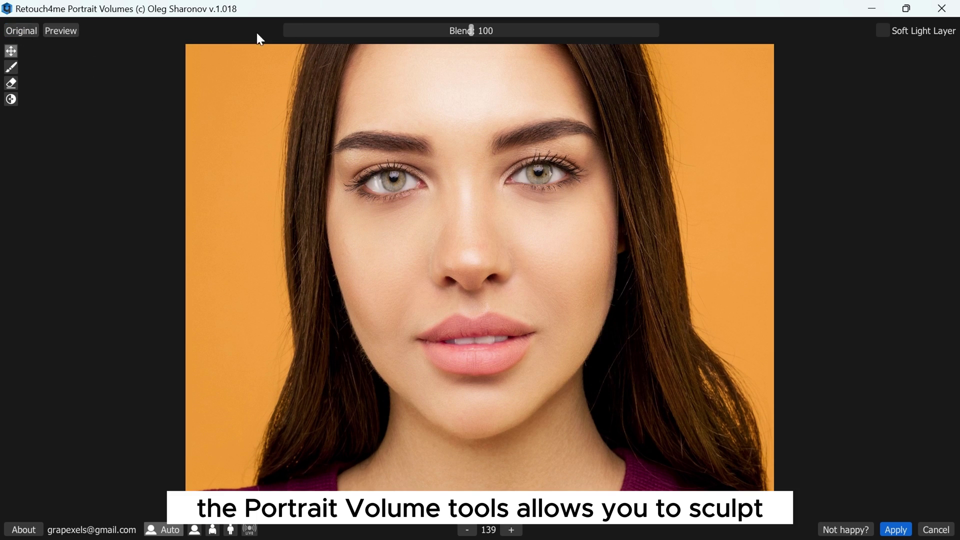
scroll(473, 26, down, 1)
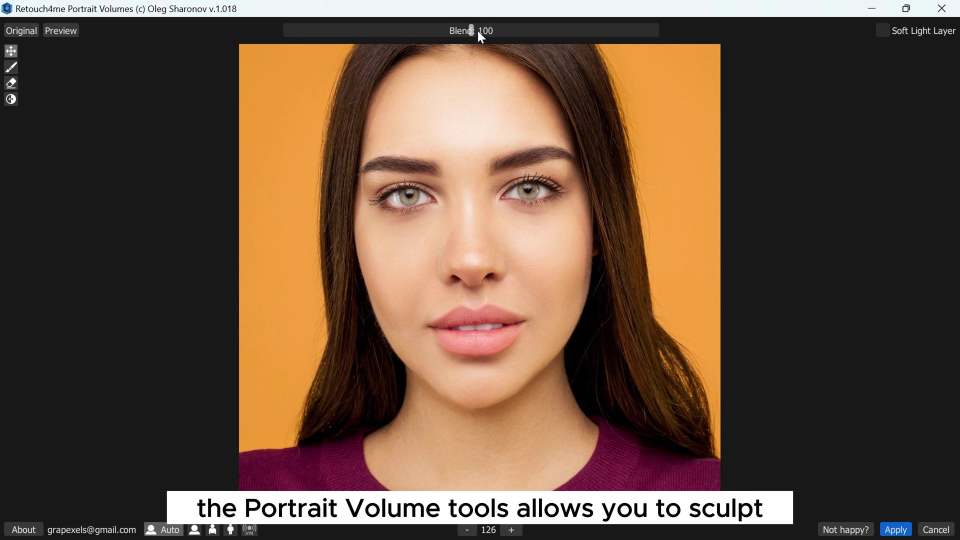
- Set Blend to 196 with Soft Light Layer output and apply it to Photoshop
drag(475, 29, 672, 36)
drag(612, 39, 641, 49)
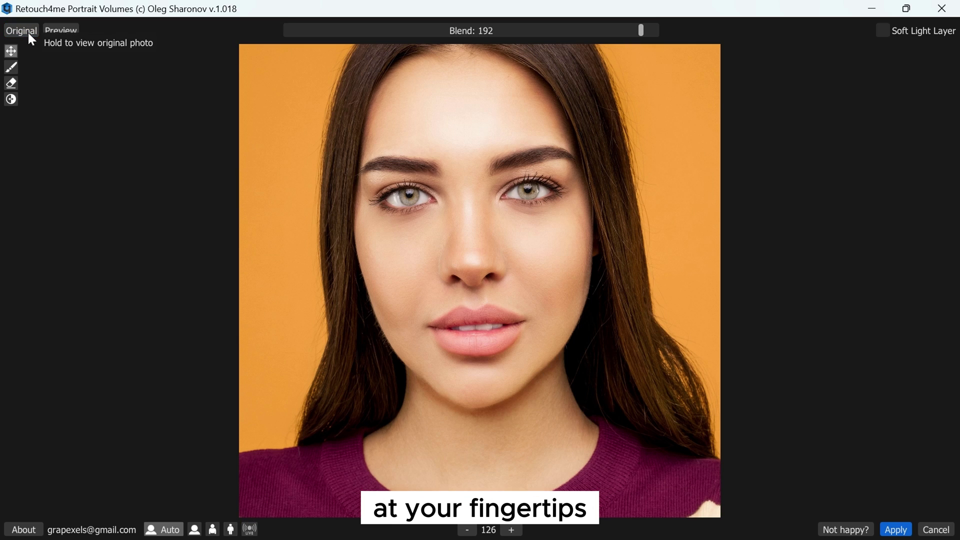
drag(644, 35, 649, 28)
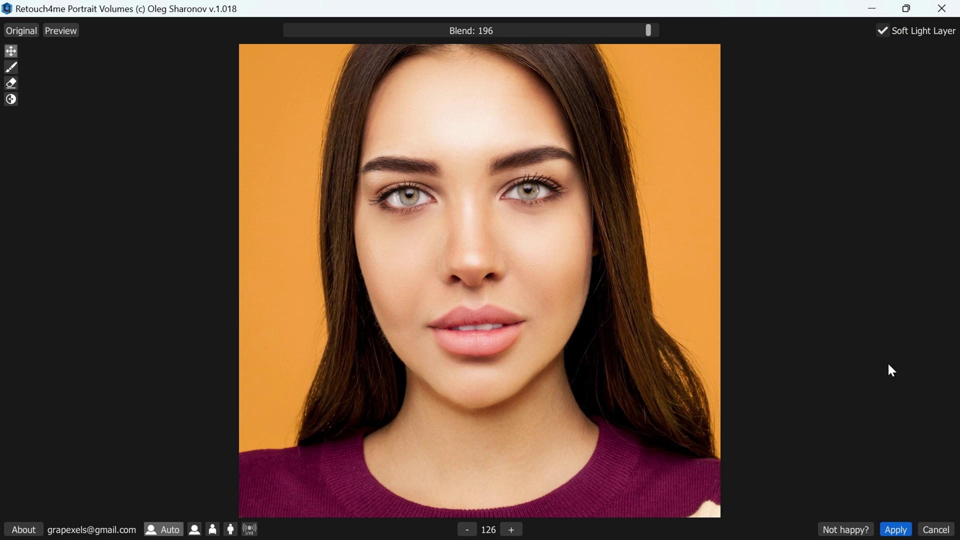
click(896, 530)
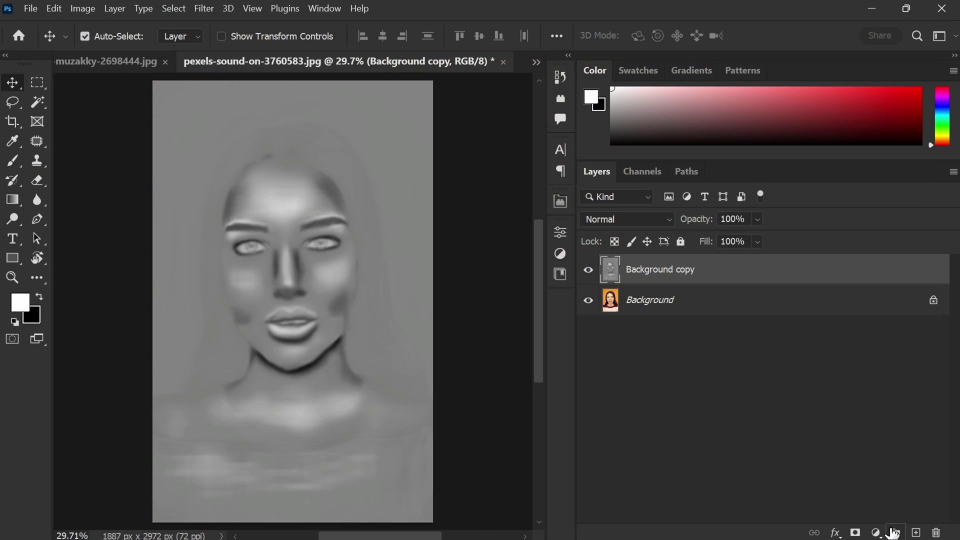
- Set the Background copy layer's blend mode to Soft Light
scroll(289, 292, up, 2)
scroll(289, 292, down, 1)
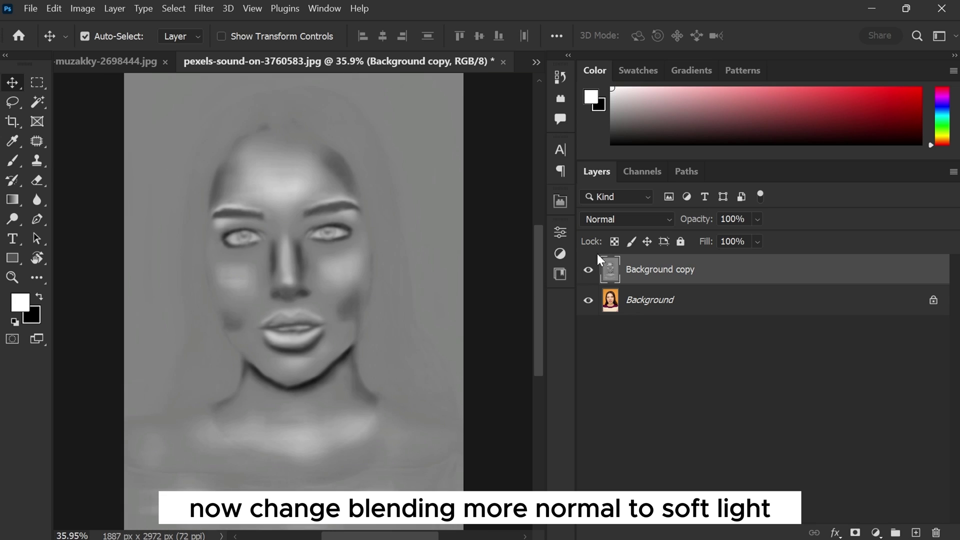
click(631, 220)
click(607, 329)
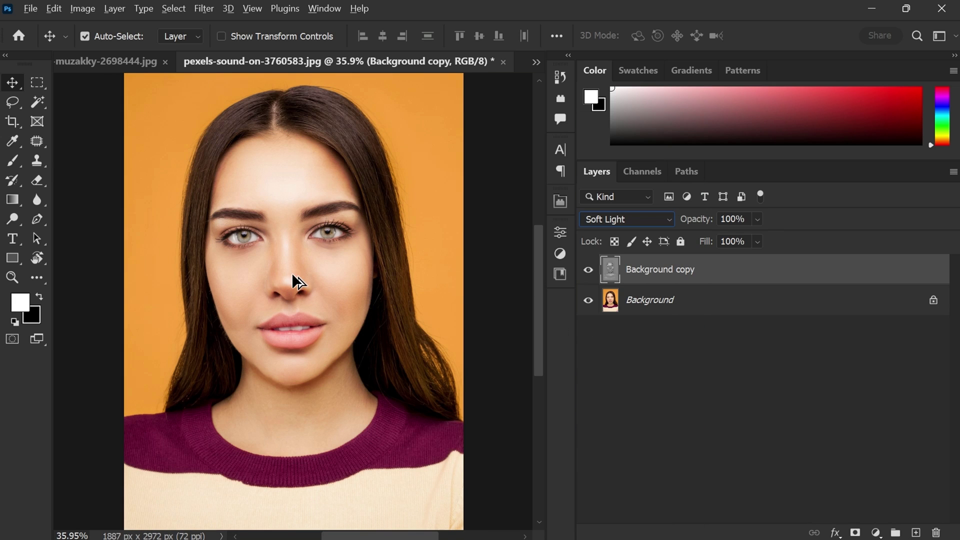
- Add a white layer mask to Background copy
scroll(303, 300, up, 3)
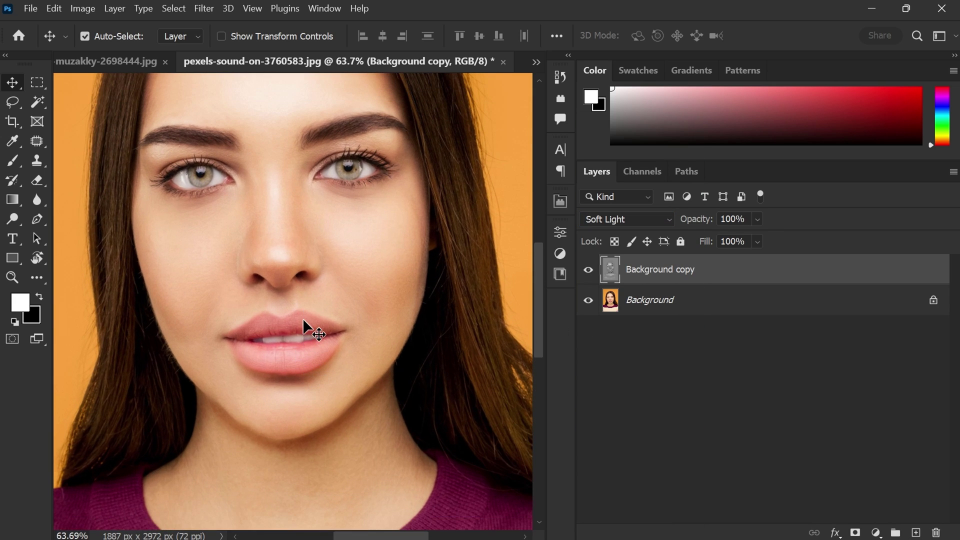
scroll(303, 320, down, 1)
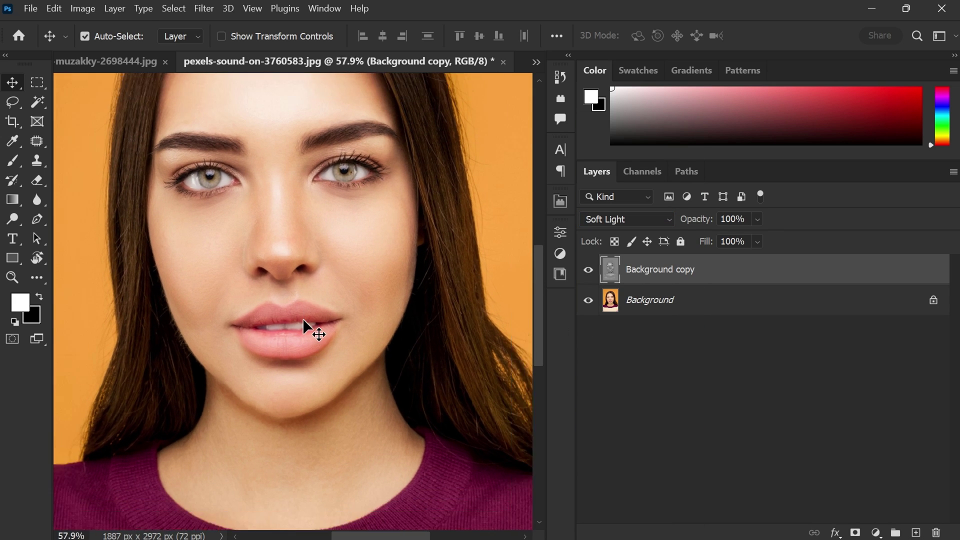
click(857, 533)
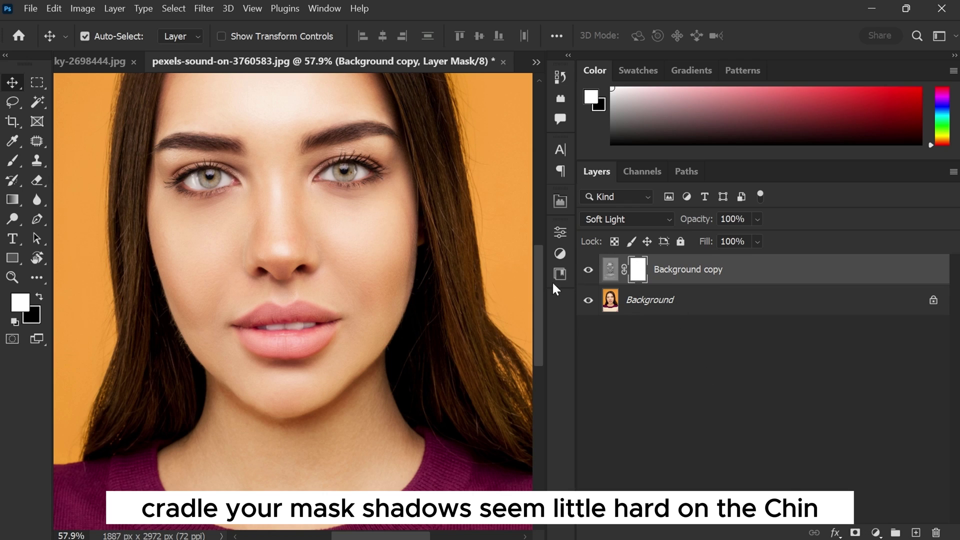
- Paint black with a low-flow brush on the mask along the jawline to ease the shadows
click(13, 161)
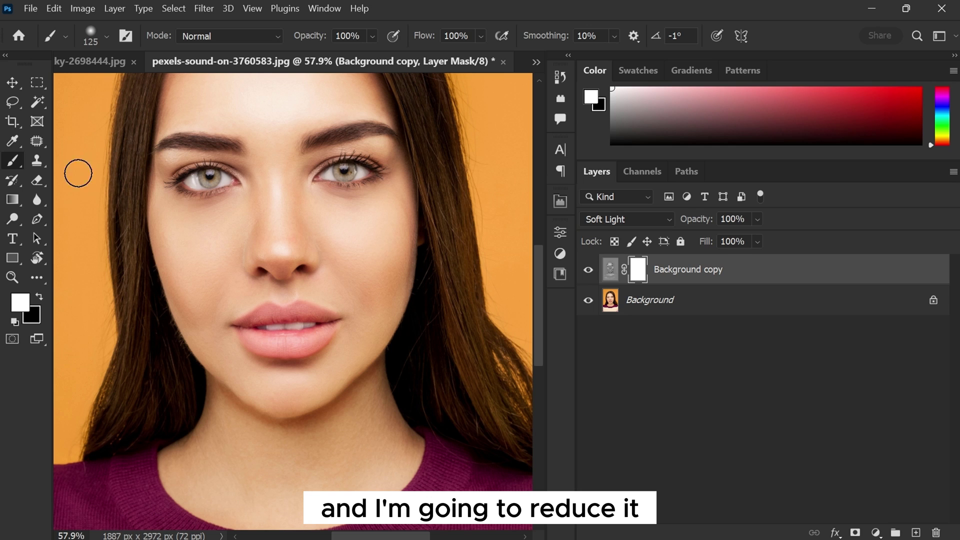
key(x)
scroll(297, 457, up, 2)
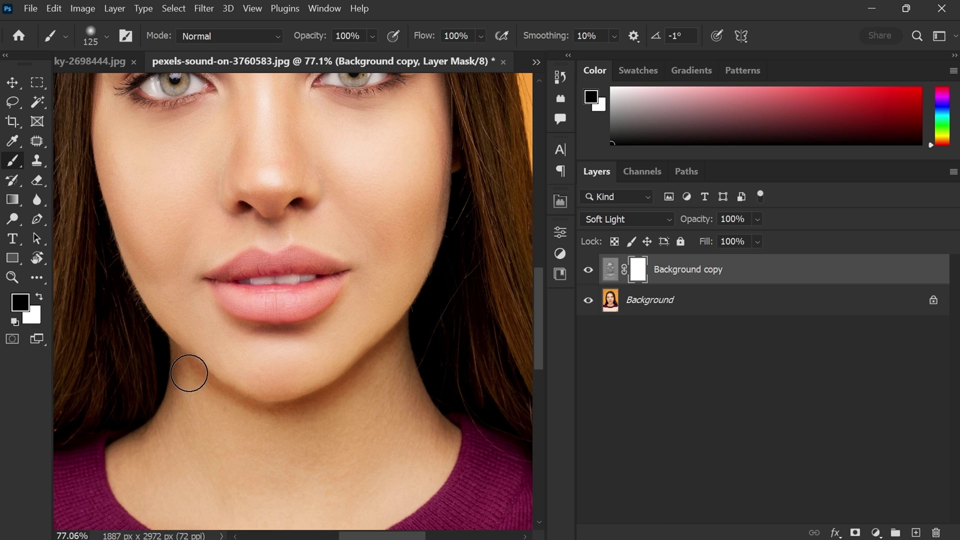
click(481, 35)
drag(470, 52, 453, 53)
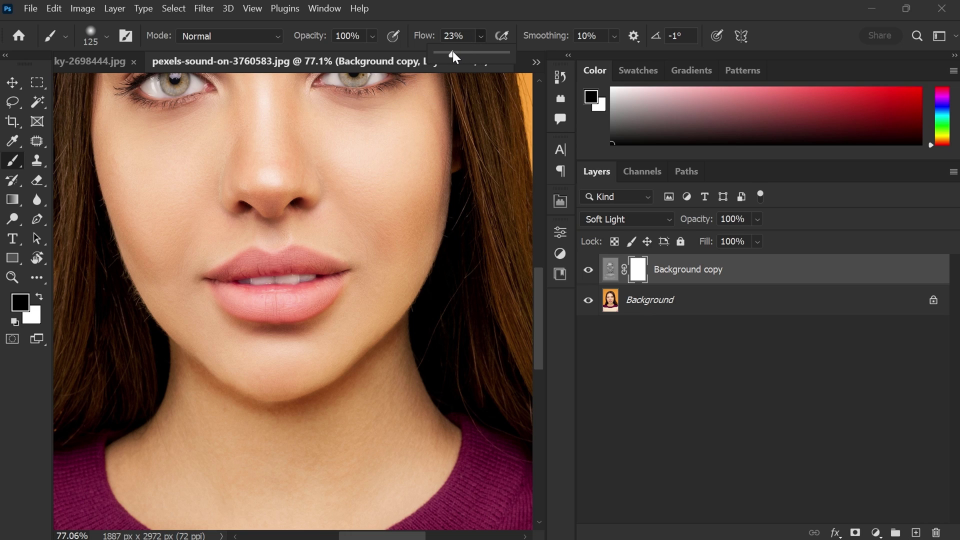
mouse_move(202, 402)
mouse_down()
mouse_move(236, 399)
mouse_move(302, 427)
mouse_move(265, 412)
mouse_move(363, 381)
mouse_move(330, 403)
mouse_move(397, 345)
mouse_move(341, 391)
mouse_move(270, 413)
mouse_move(227, 403)
mouse_move(330, 405)
mouse_up()
scroll(385, 343, up, 3)
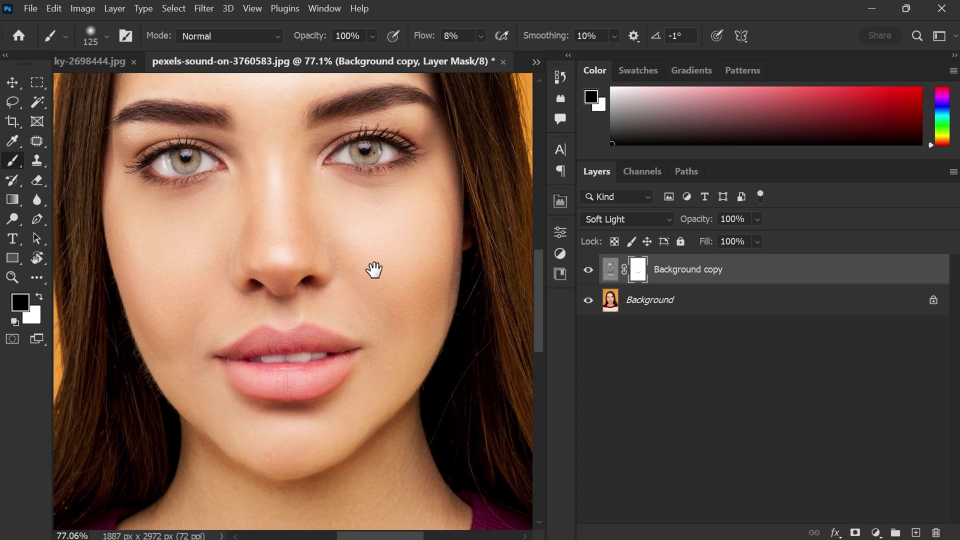
drag(378, 288, 392, 350)
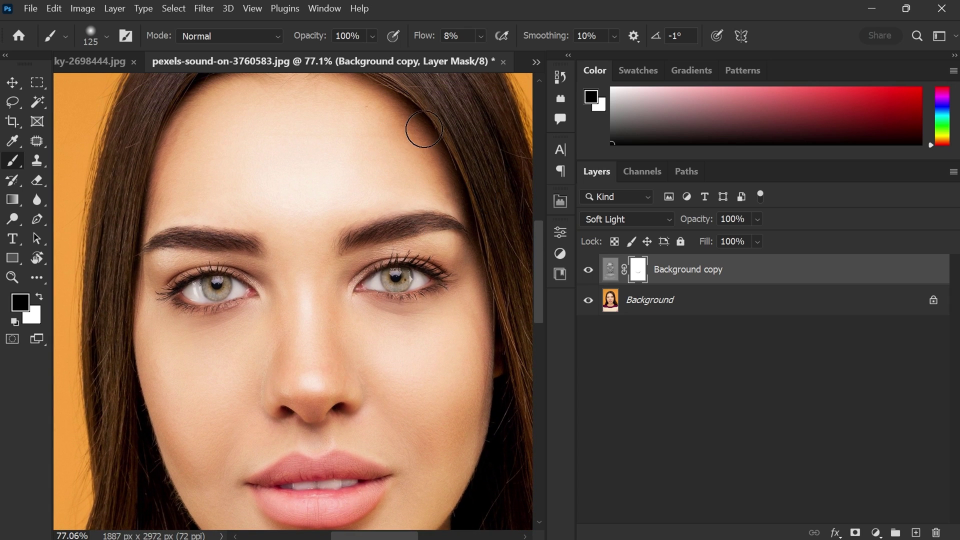
scroll(372, 156, down, 2)
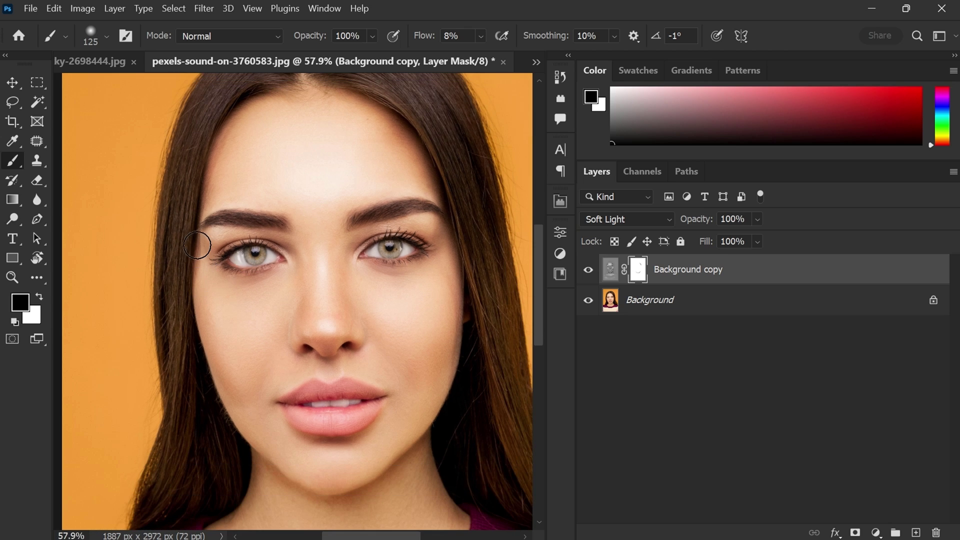
scroll(268, 257, down, 2)
scroll(354, 328, down, 3)
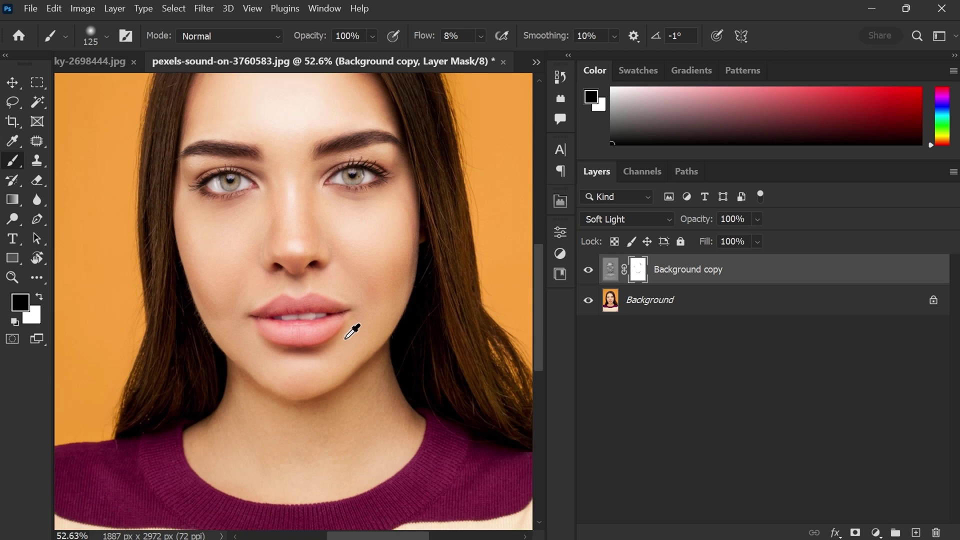
scroll(355, 256, up, 1)
key(v)
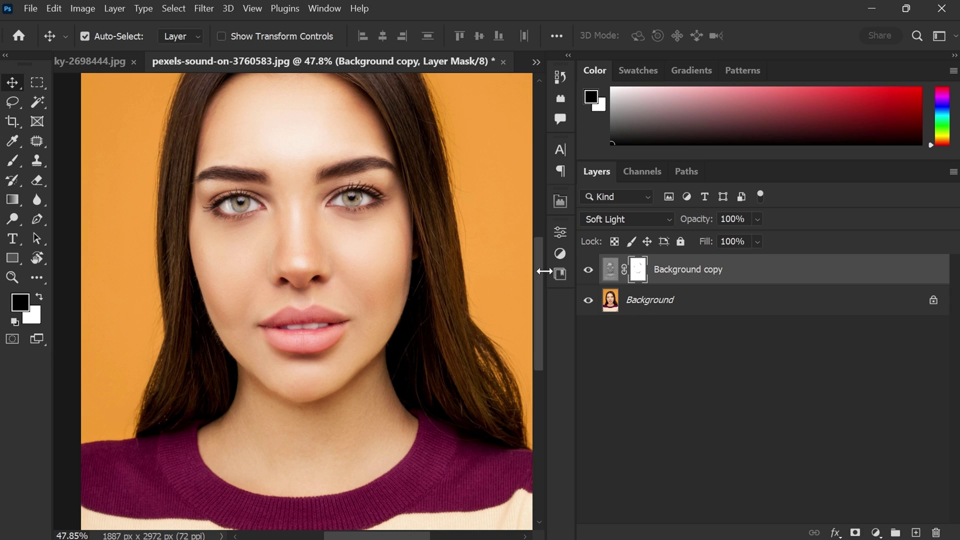
click(590, 272)
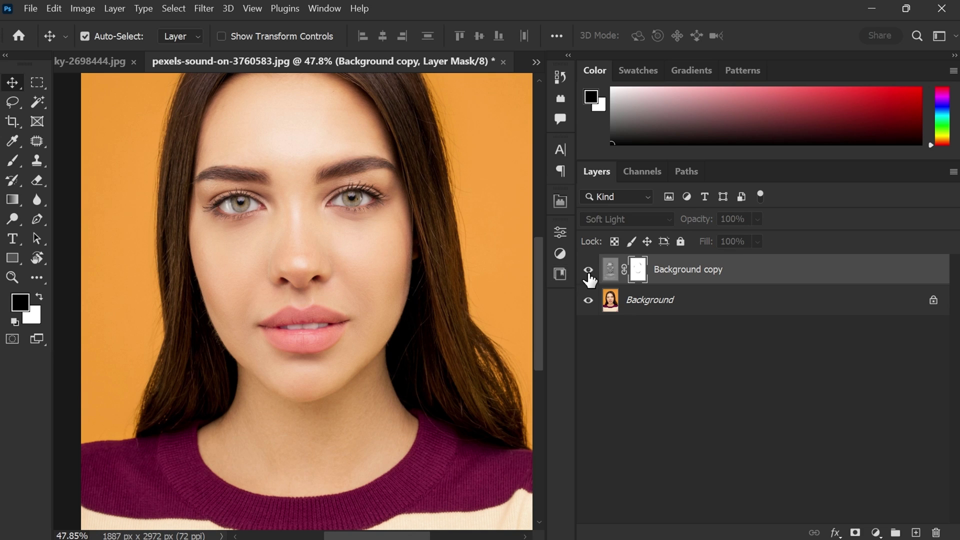
click(589, 270)
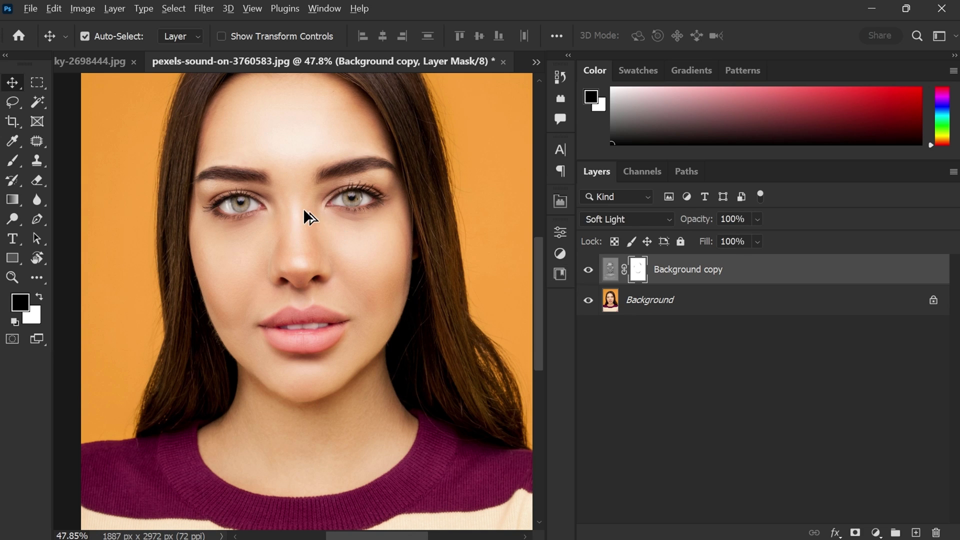
scroll(305, 216, up, 3)
click(589, 272)
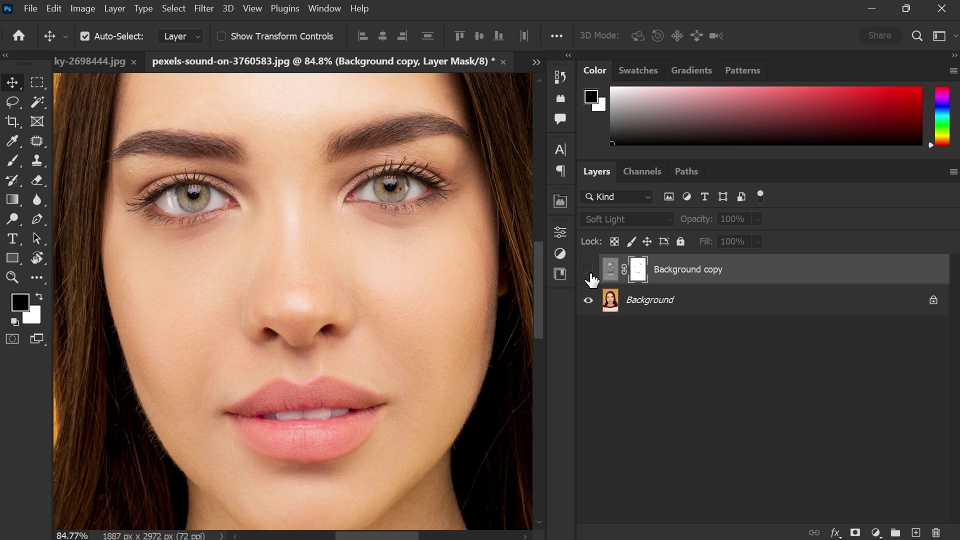
click(590, 272)
scroll(286, 238, down, 3)
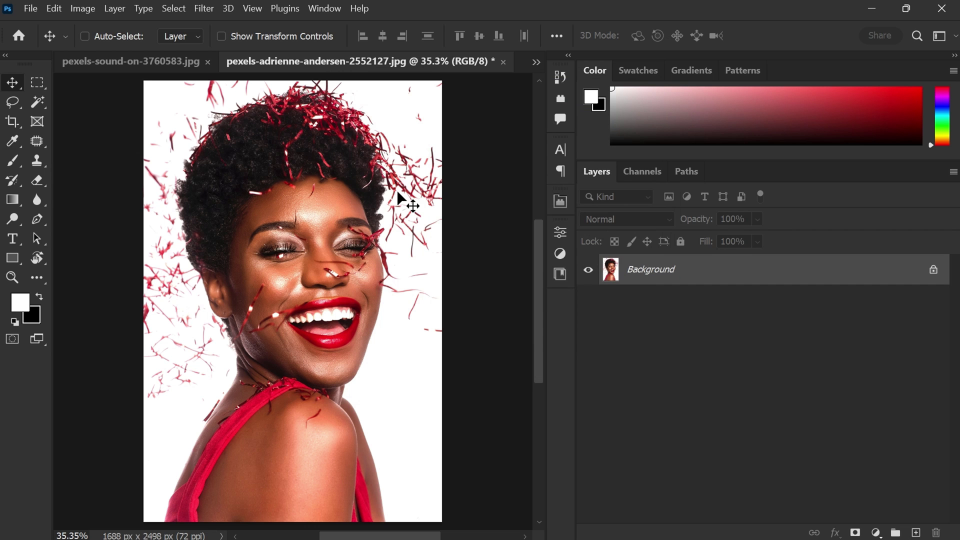
- Duplicate the confetti portrait's Background layer and run Retouch4me Mattifier on the copy
drag(743, 273, 916, 532)
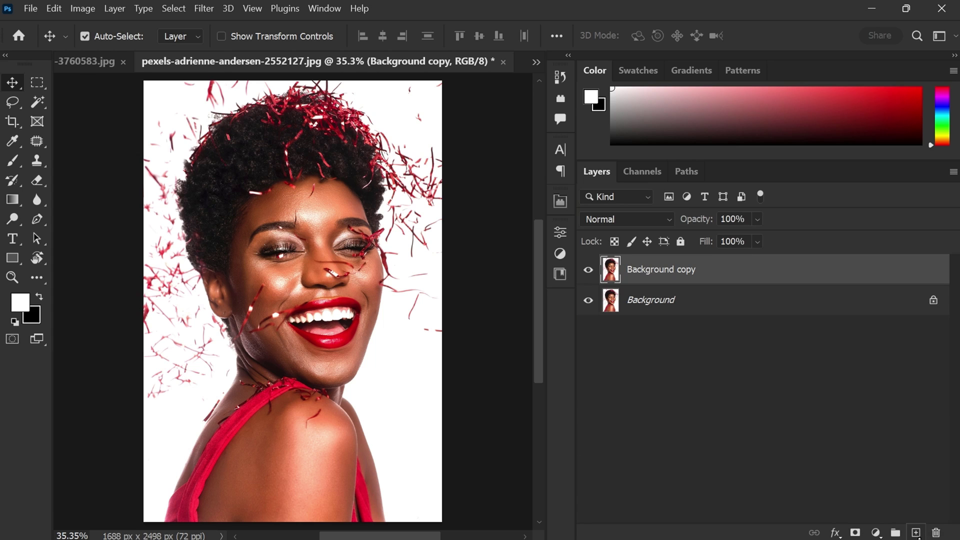
click(204, 9)
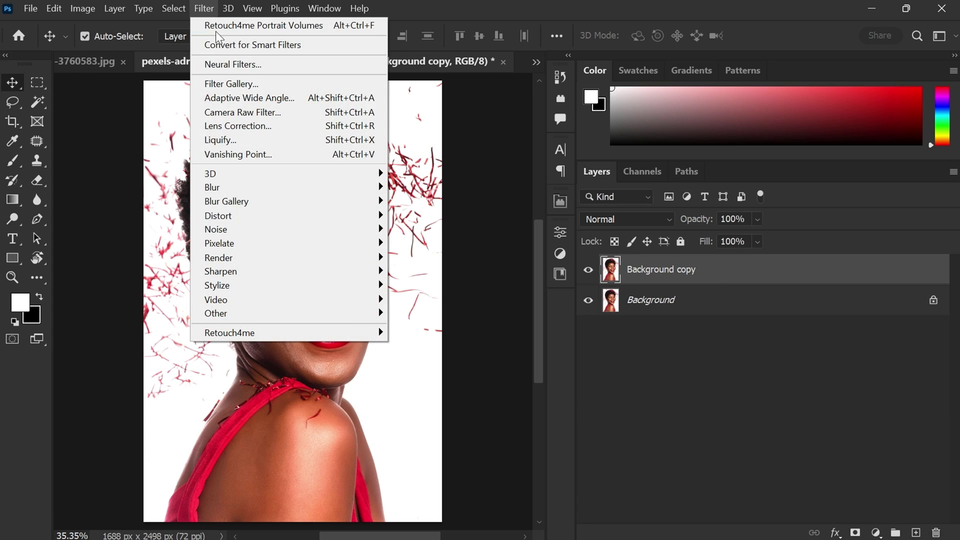
mouse_move(265, 335)
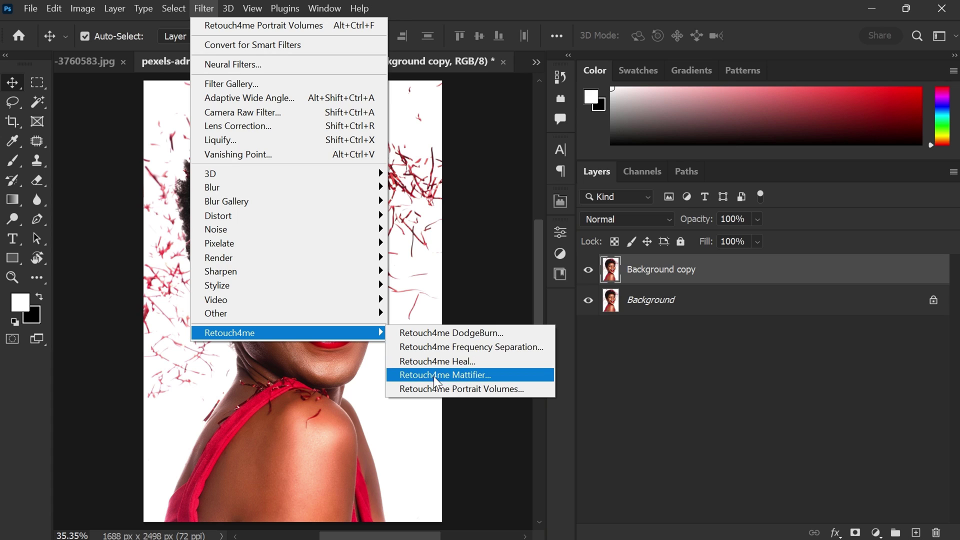
click(470, 376)
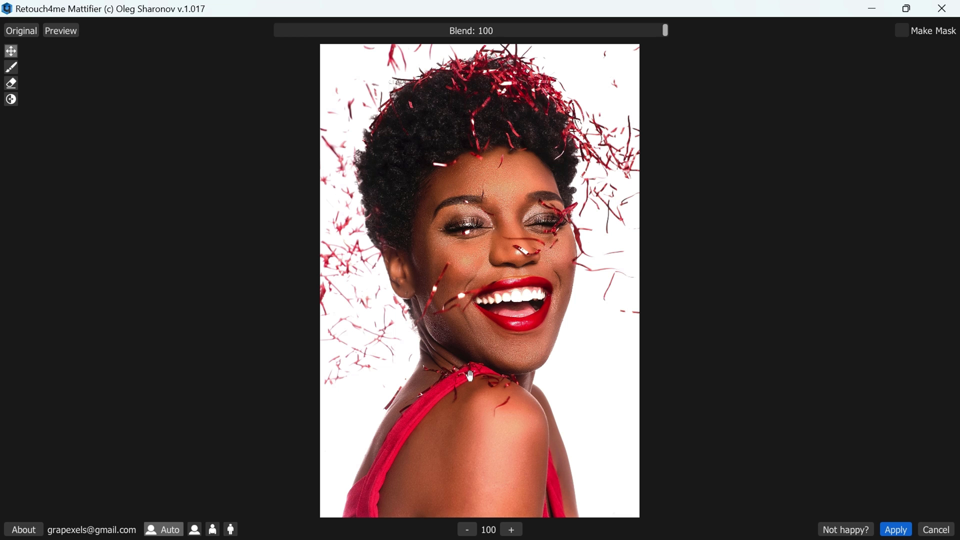
- Lower the Mattifier Blend to 59, comparing the result against the original
scroll(515, 228, up, 3)
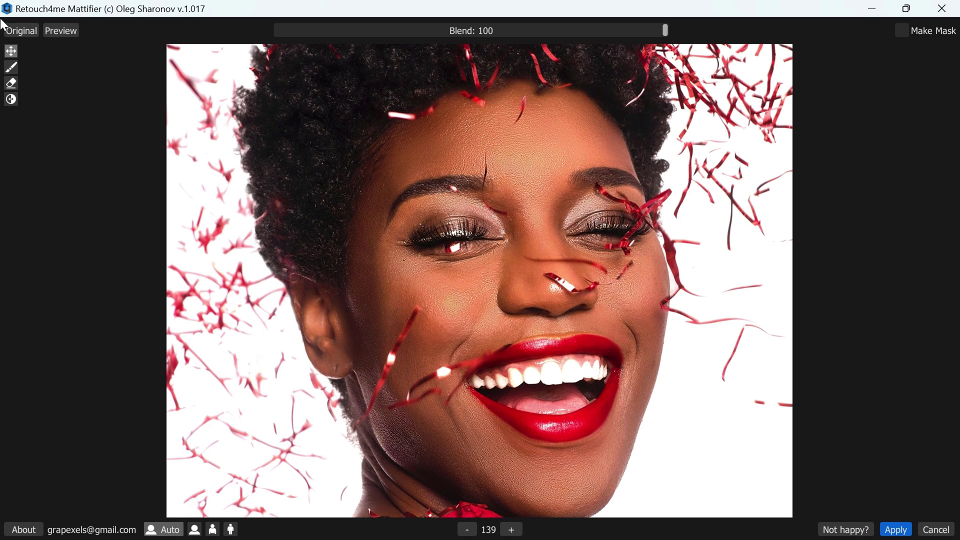
click(23, 34)
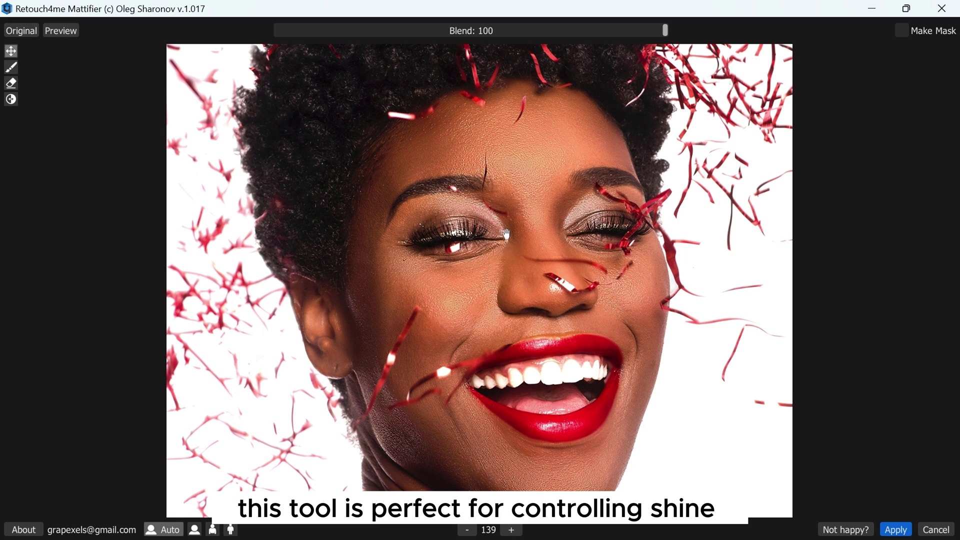
drag(595, 39, 511, 57)
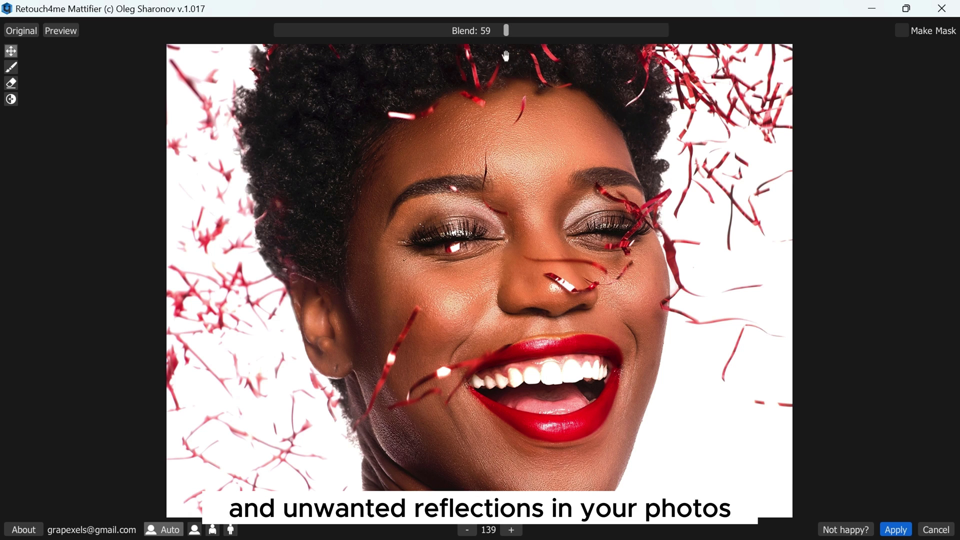
click(23, 31)
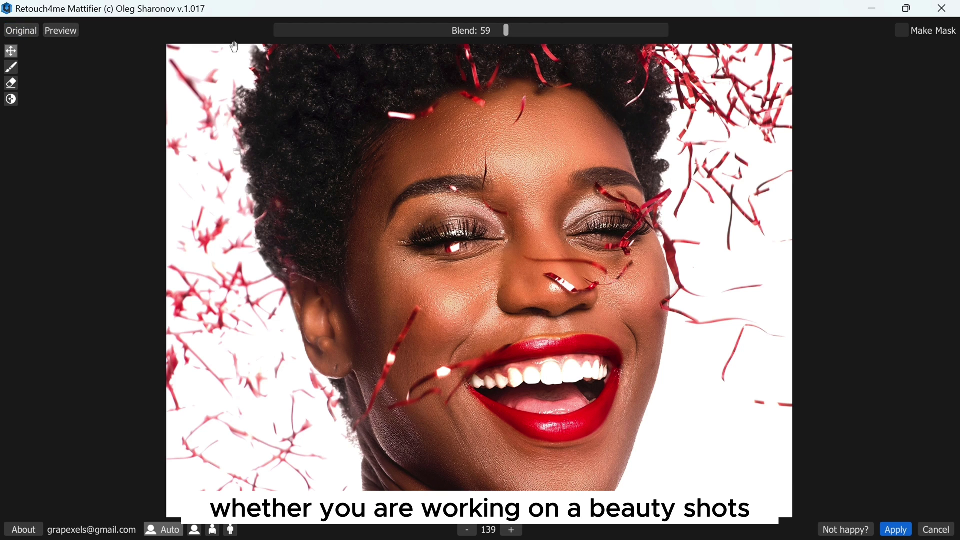
scroll(533, 188, down, 3)
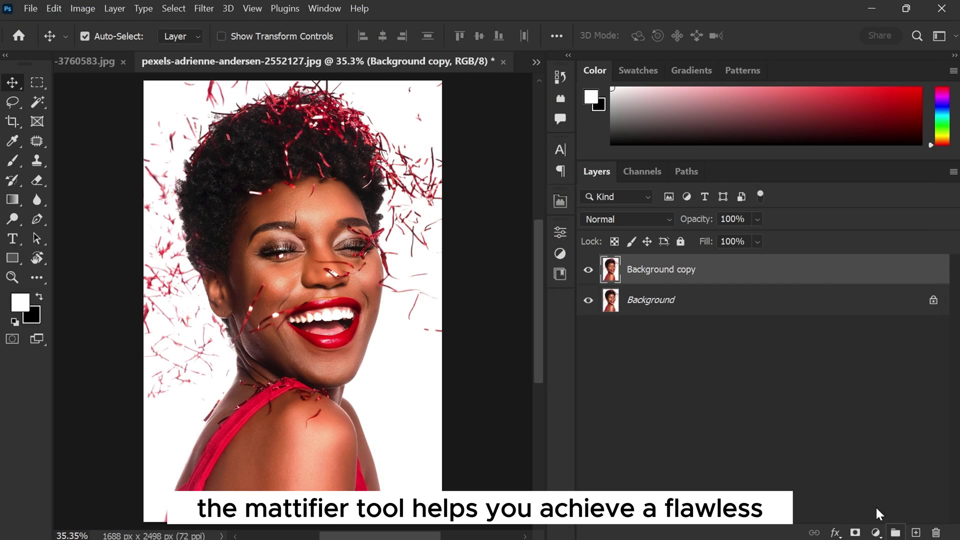
scroll(268, 285, up, 5)
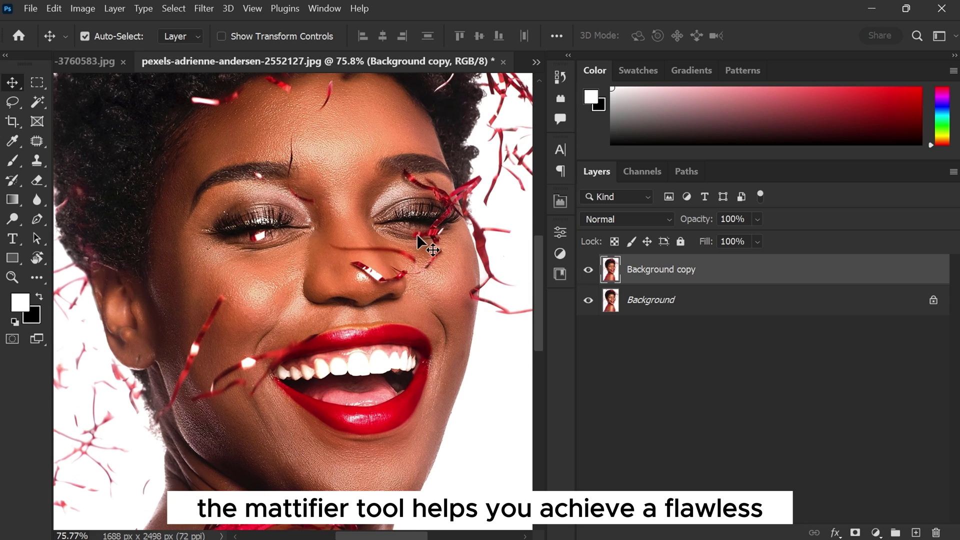
click(588, 272)
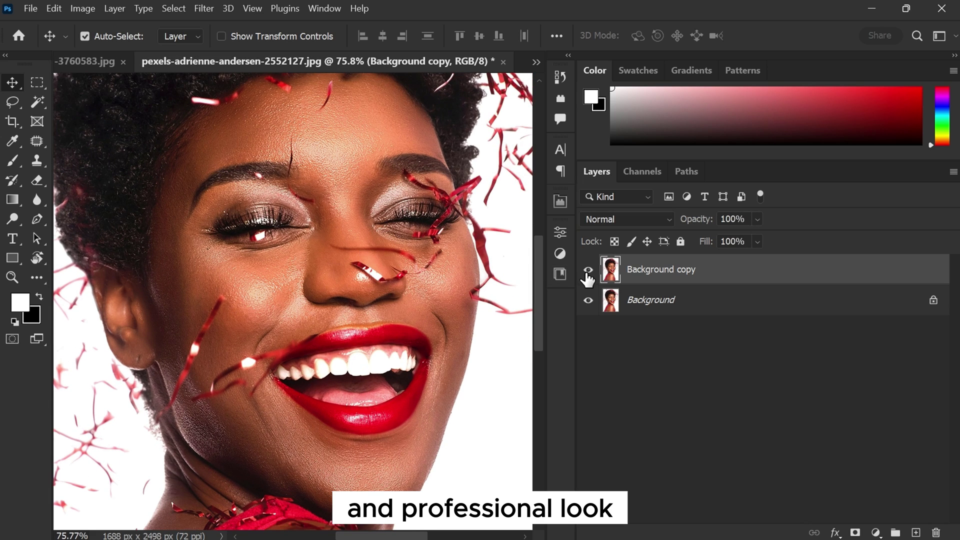
click(588, 274)
click(588, 272)
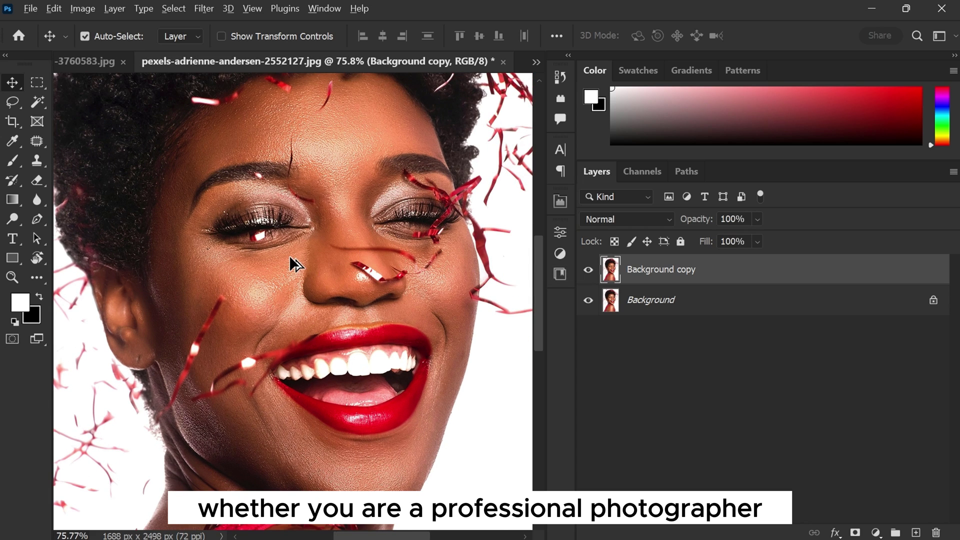
scroll(310, 247, down, 4)
scroll(340, 234, down, 1)
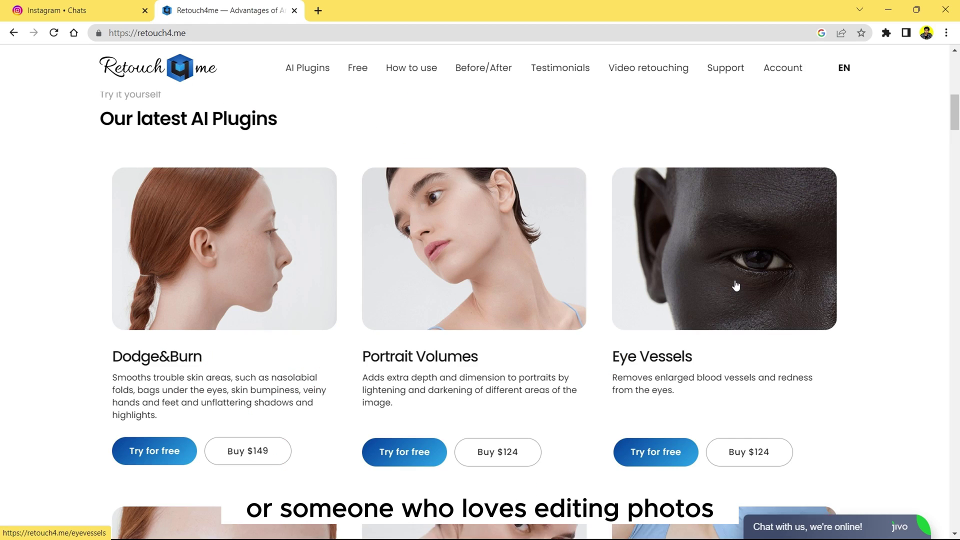
scroll(744, 285, up, 7)
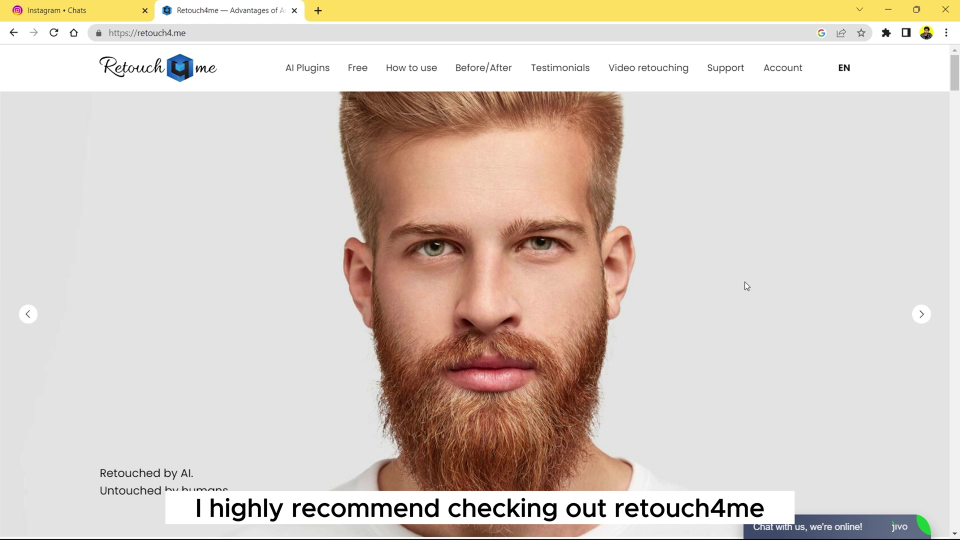
- Scroll the retouch4.me homepage past the AI plugin cards and the Mattifier card
scroll(745, 283, down, 4)
scroll(745, 283, down, 5)
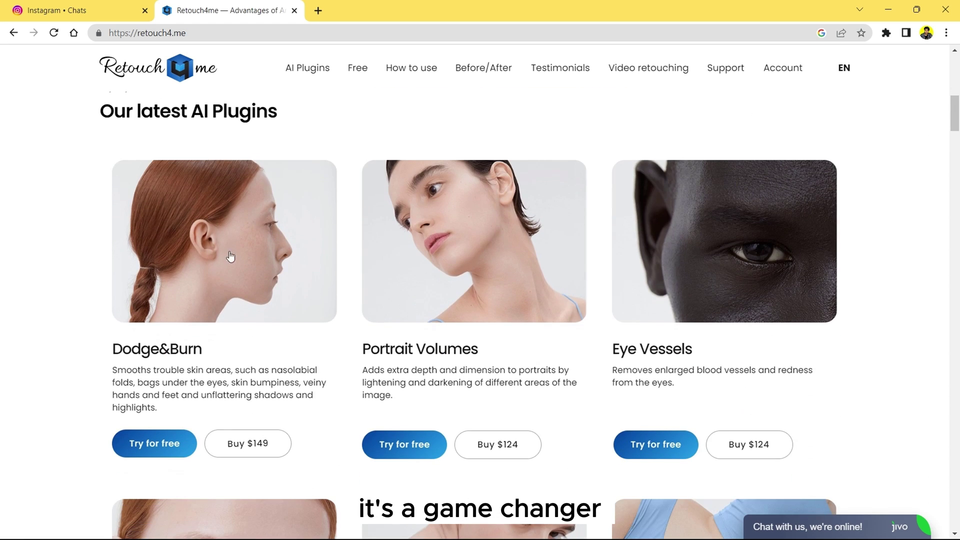
scroll(701, 298, down, 12)
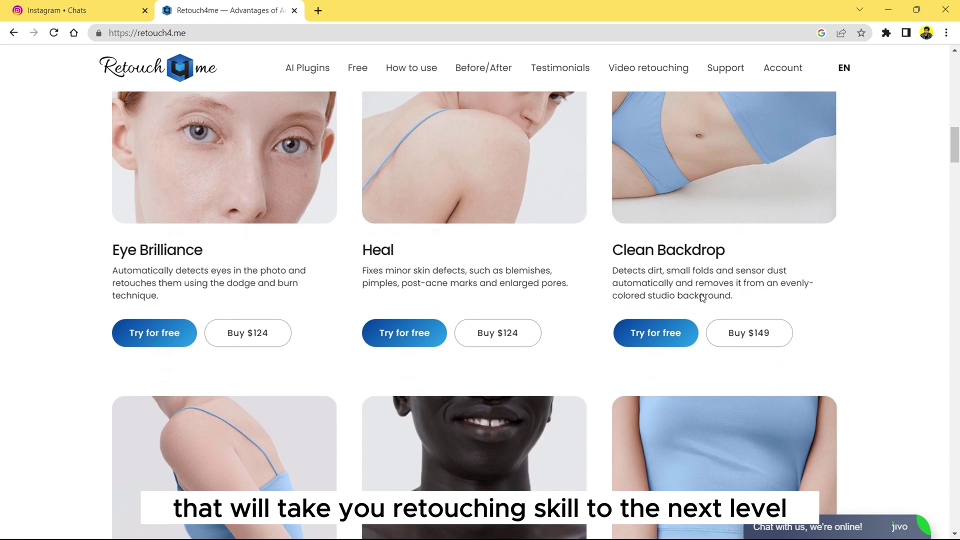
scroll(190, 268, down, 7)
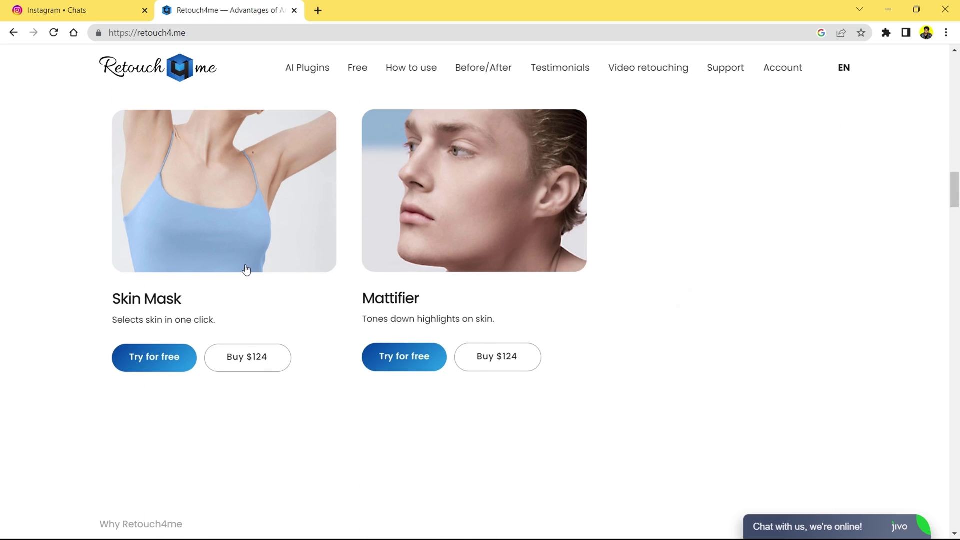
scroll(560, 299, down, 3)
scroll(560, 299, up, 3)
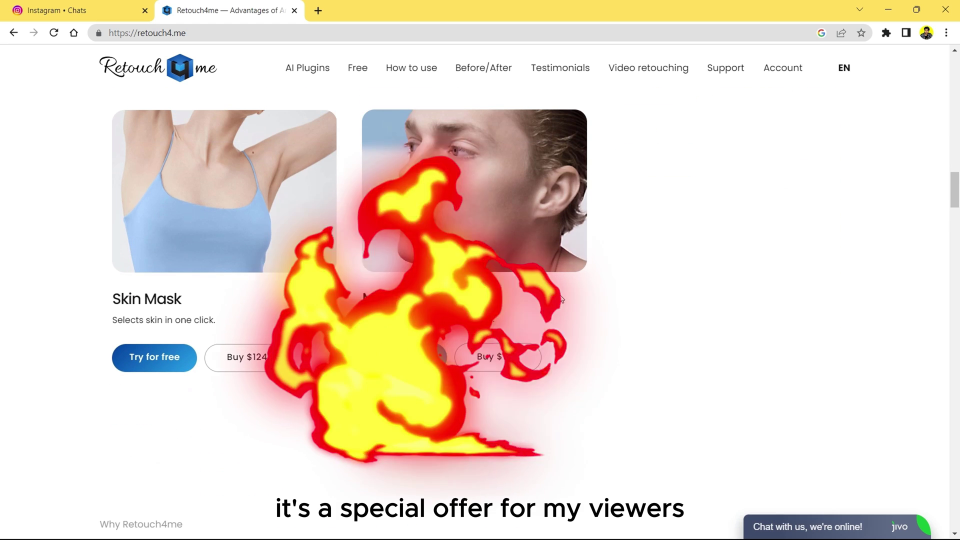
scroll(563, 296, down, 3)
scroll(563, 294, down, 12)
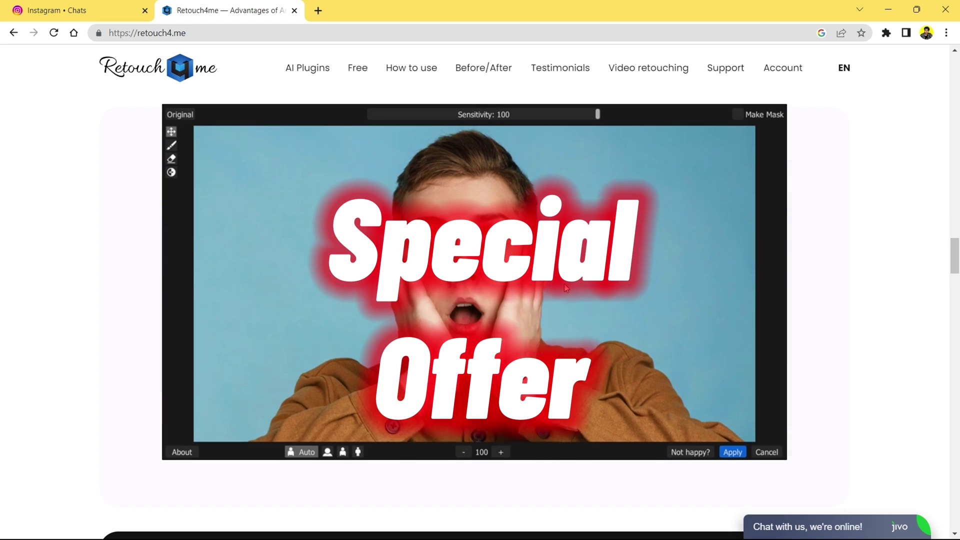
scroll(364, 283, down, 12)
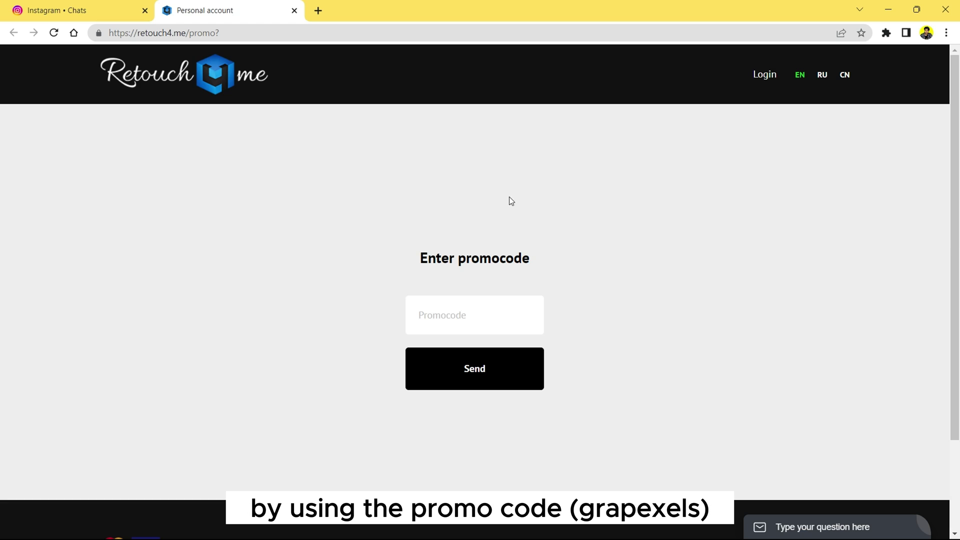
- Enter and submit the promo code to get the 20% follower discount, then browse the store
click(467, 314)
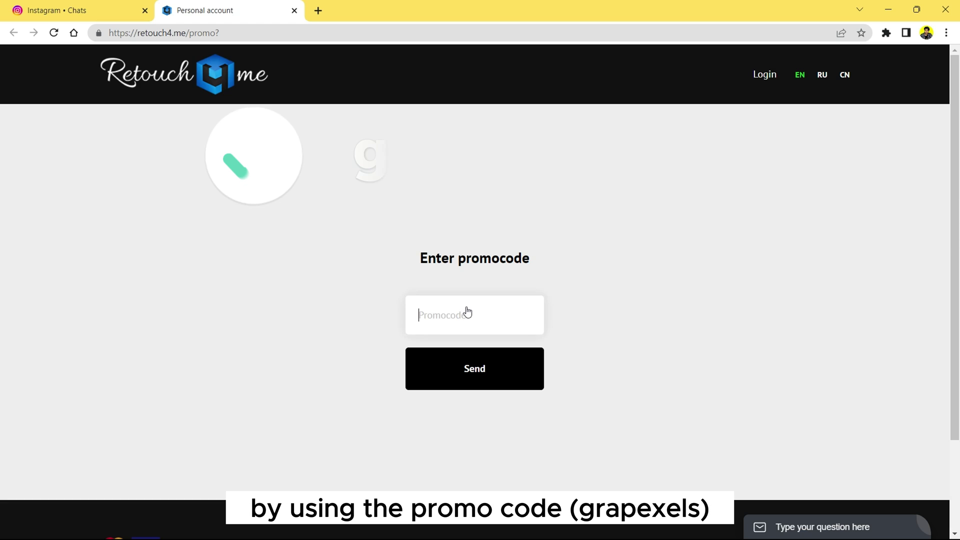
text(grapexels)
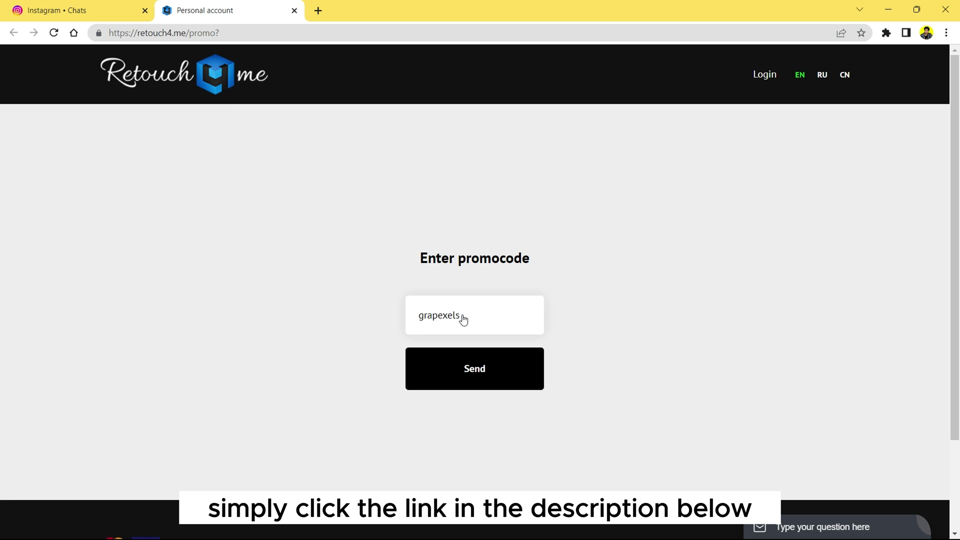
click(483, 379)
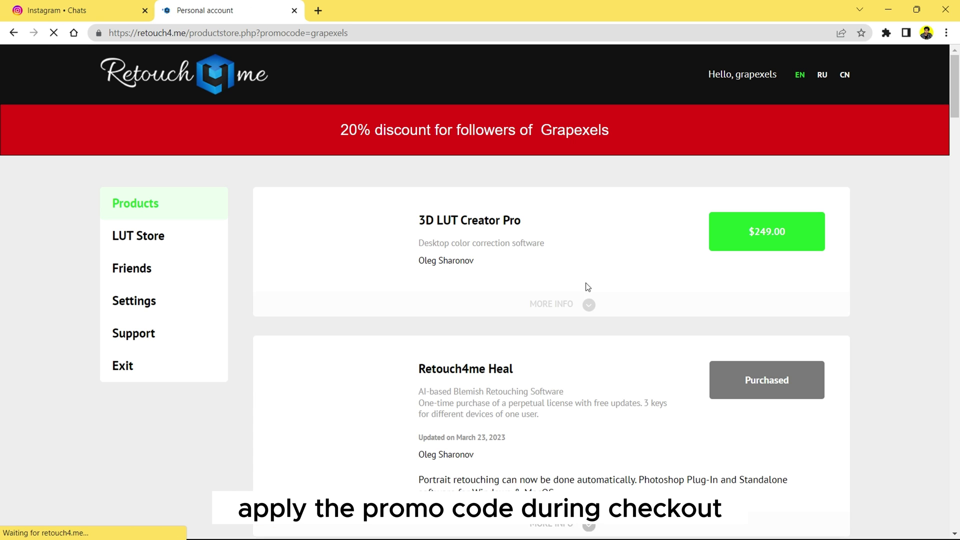
triple_click(651, 142)
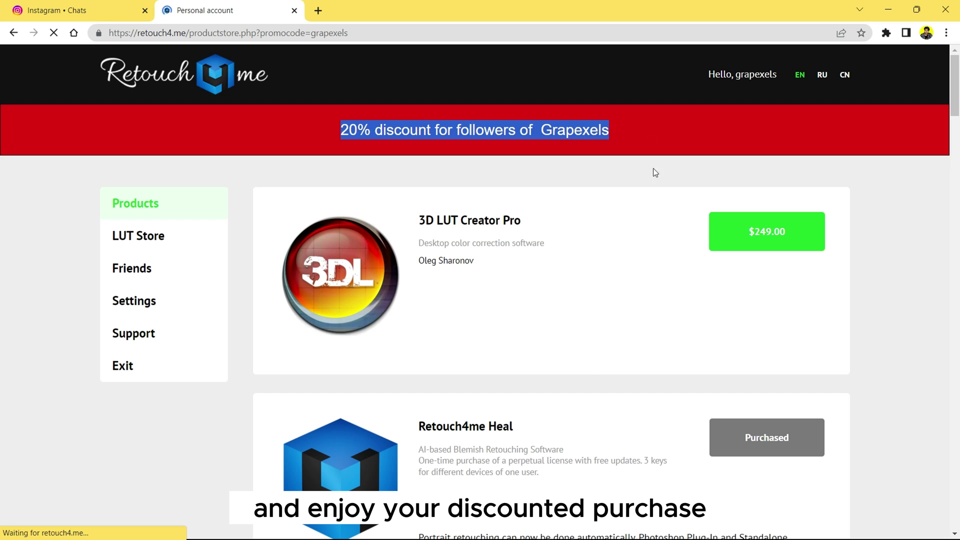
scroll(635, 285, down, 6)
scroll(632, 300, down, 5)
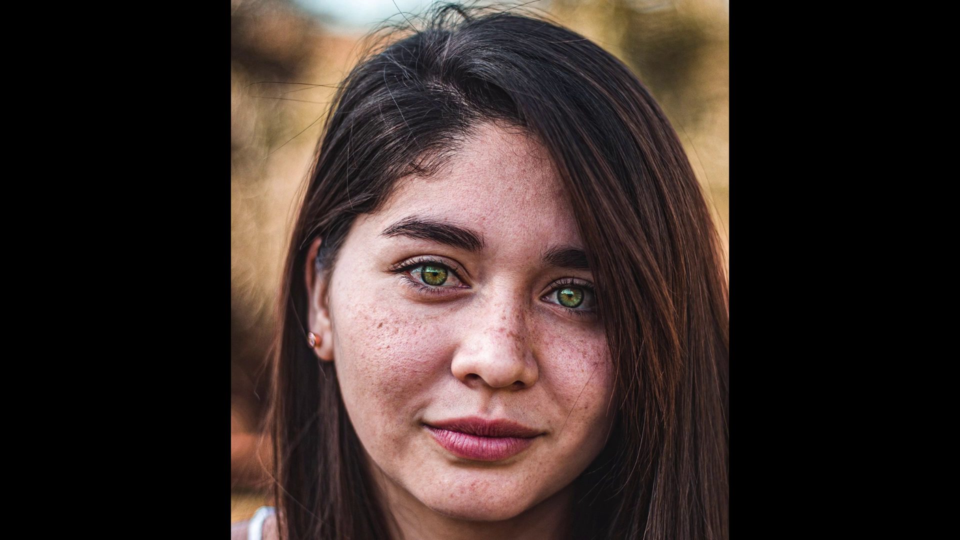